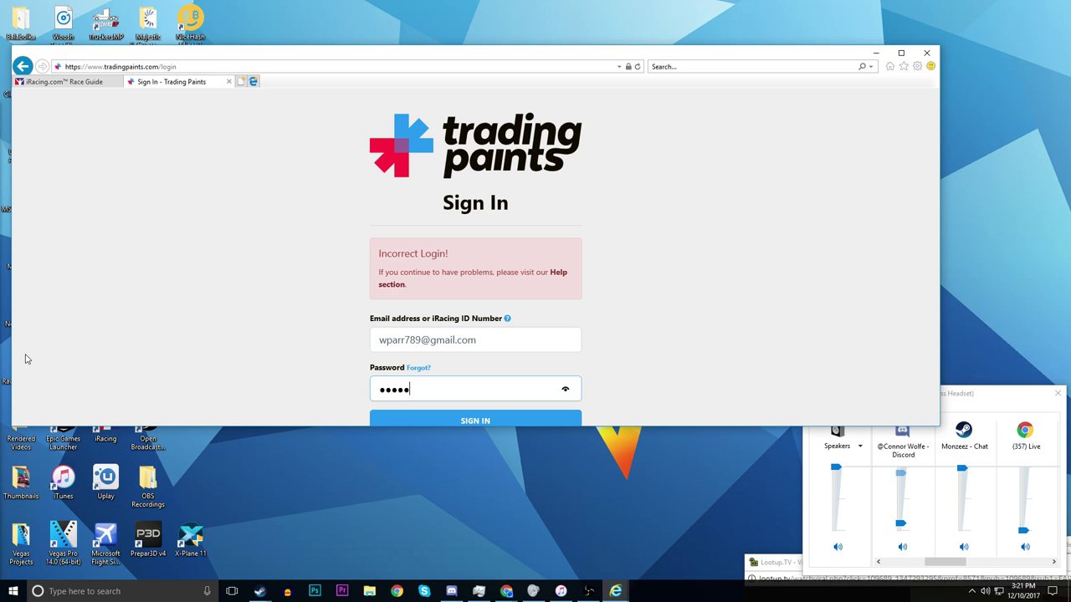
- Enter the account password and sign in to Trading Paints
type("**")
key("Return")
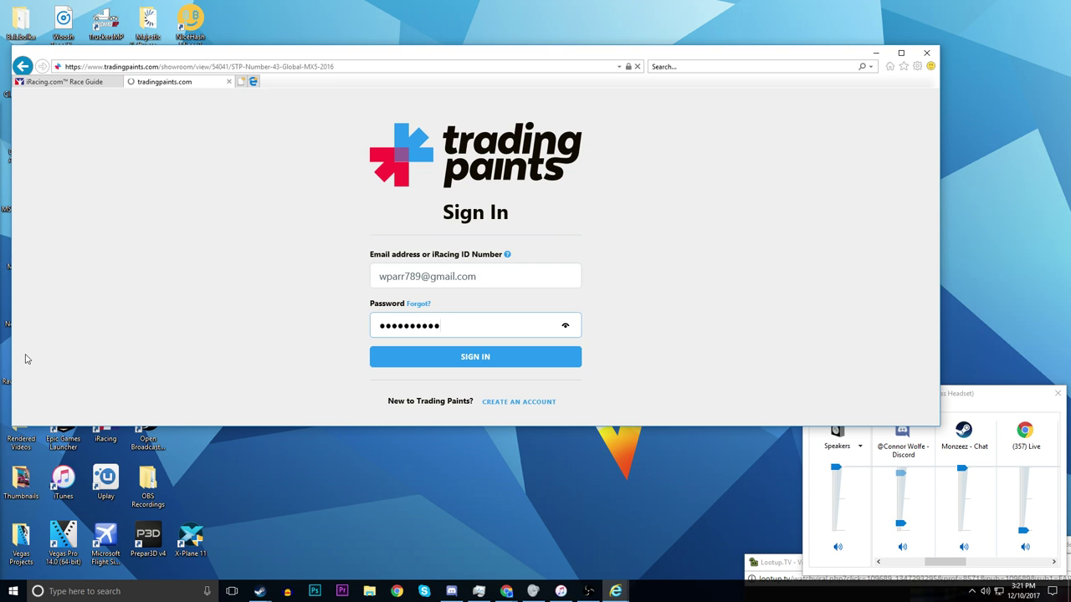
scroll(715, 181, "down", 3)
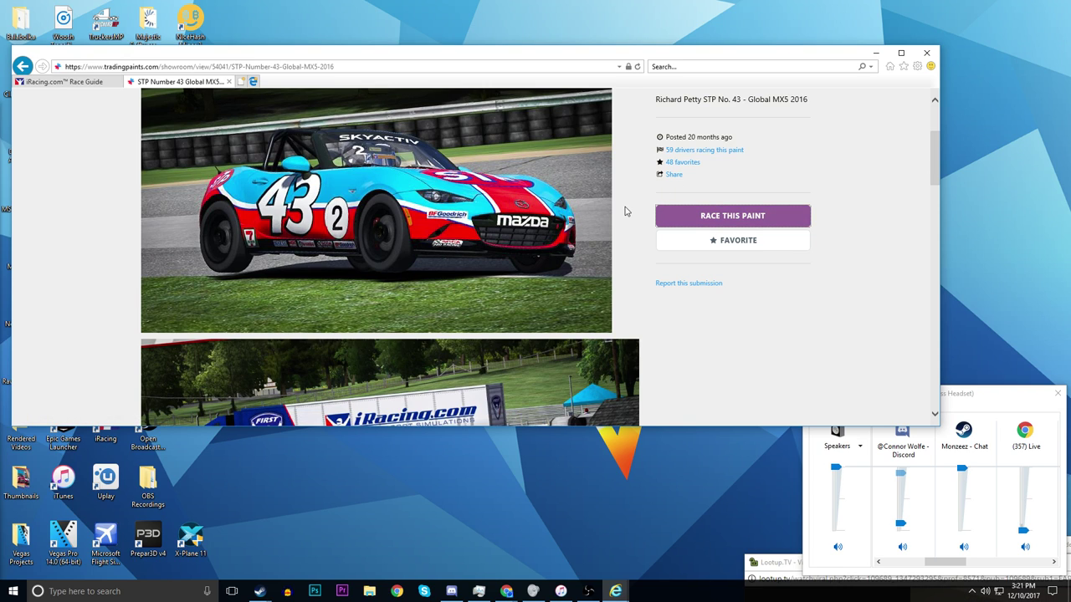
scroll(644, 209, "up", 2)
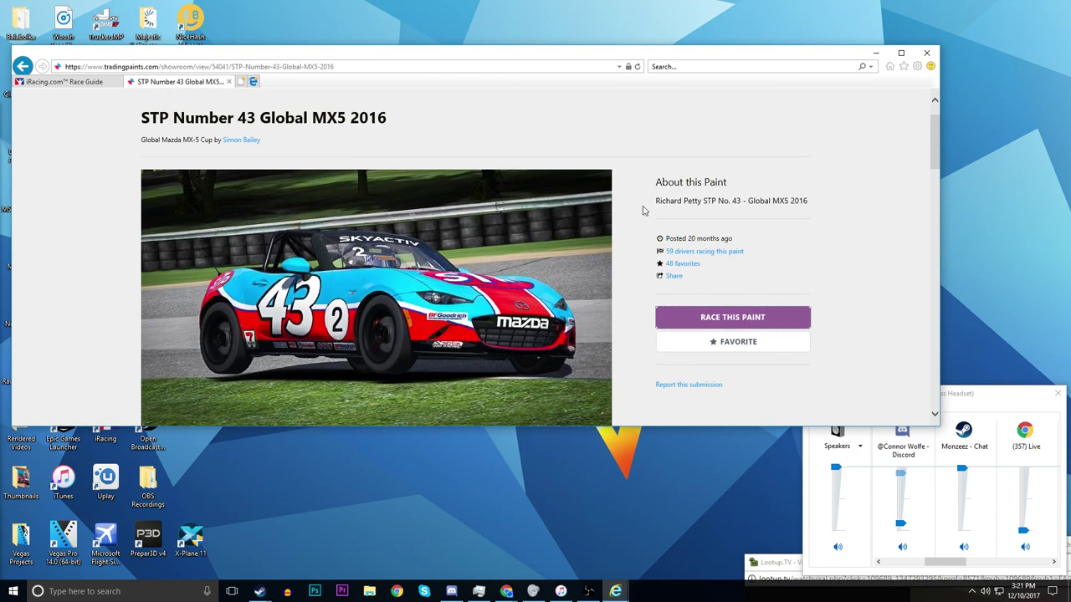
- Race the STP Number 43 Global MX5 2016 paint, confirming and dismissing the success message
left_click(703, 329)
left_click(610, 251)
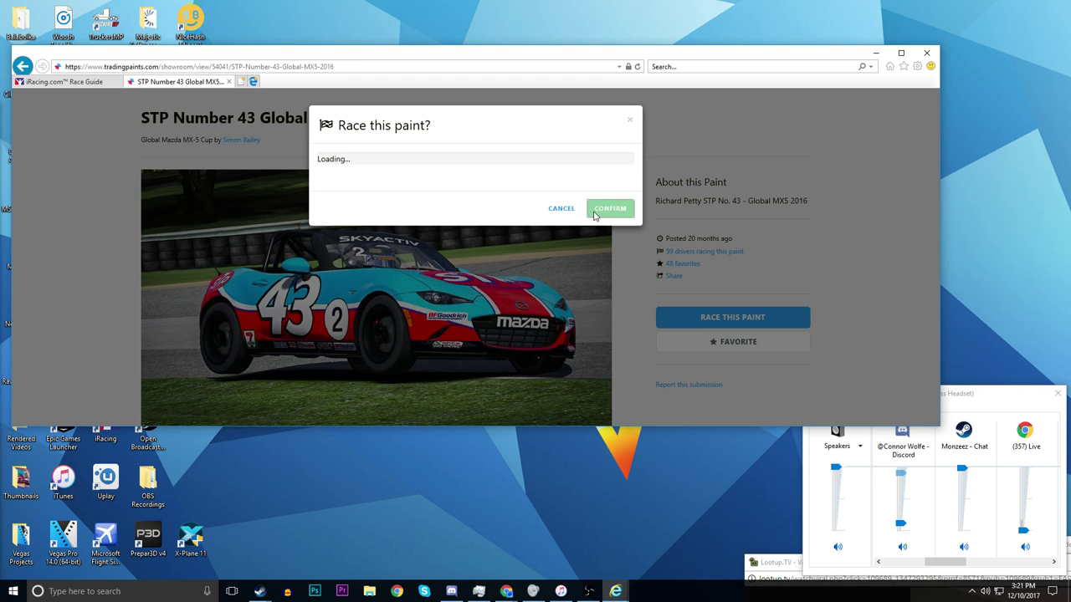
left_click(594, 203)
scroll(426, 134, "up", 1)
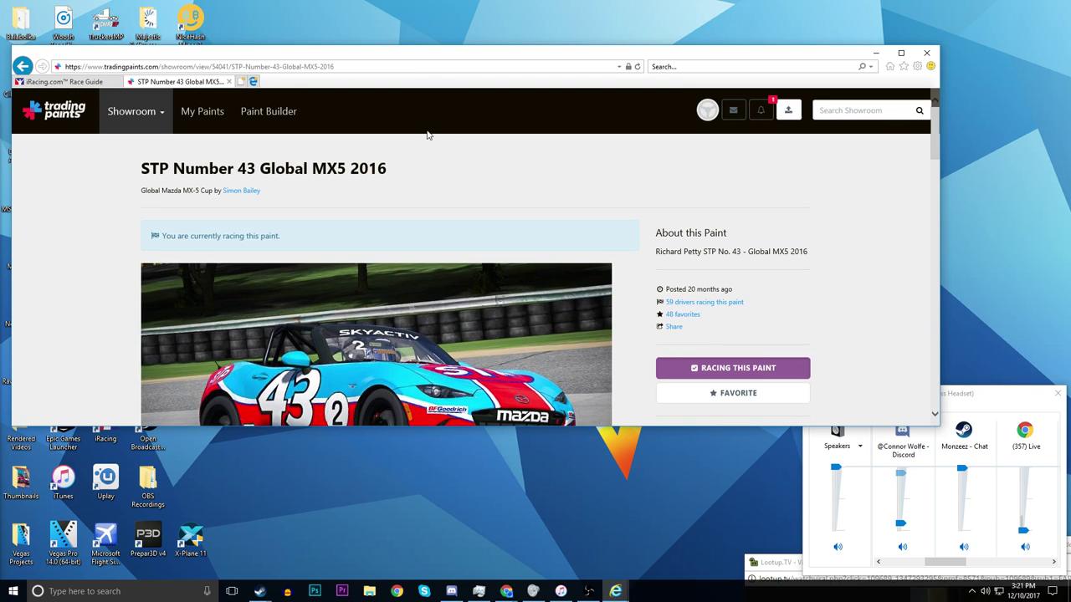
scroll(422, 224, "down", 1)
scroll(251, 163, "up", 1)
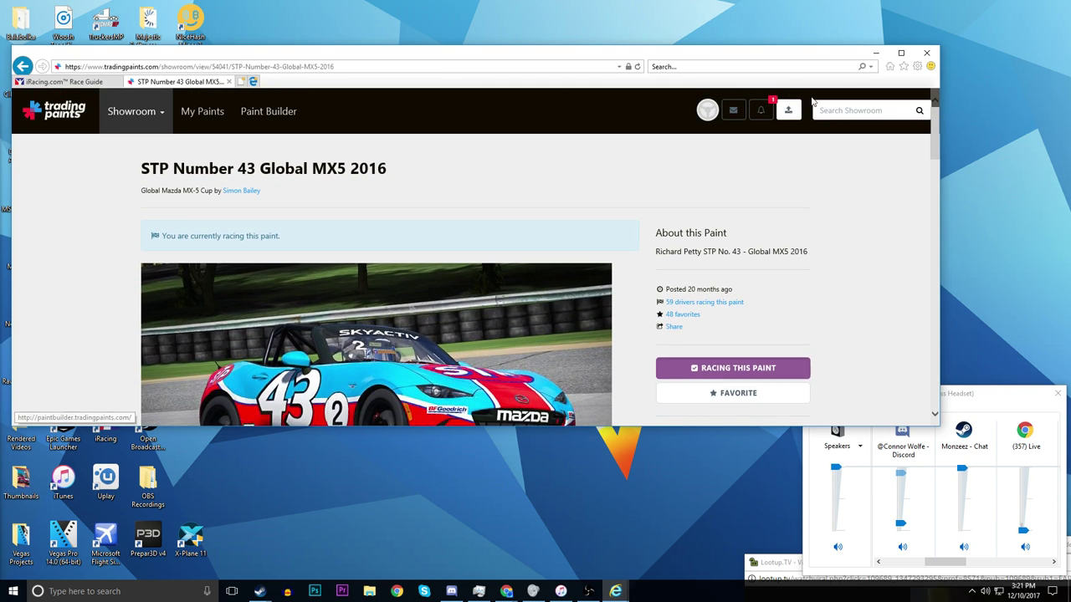
- Minimize Internet Explorer and launch Photoshop from the taskbar
left_click(875, 52)
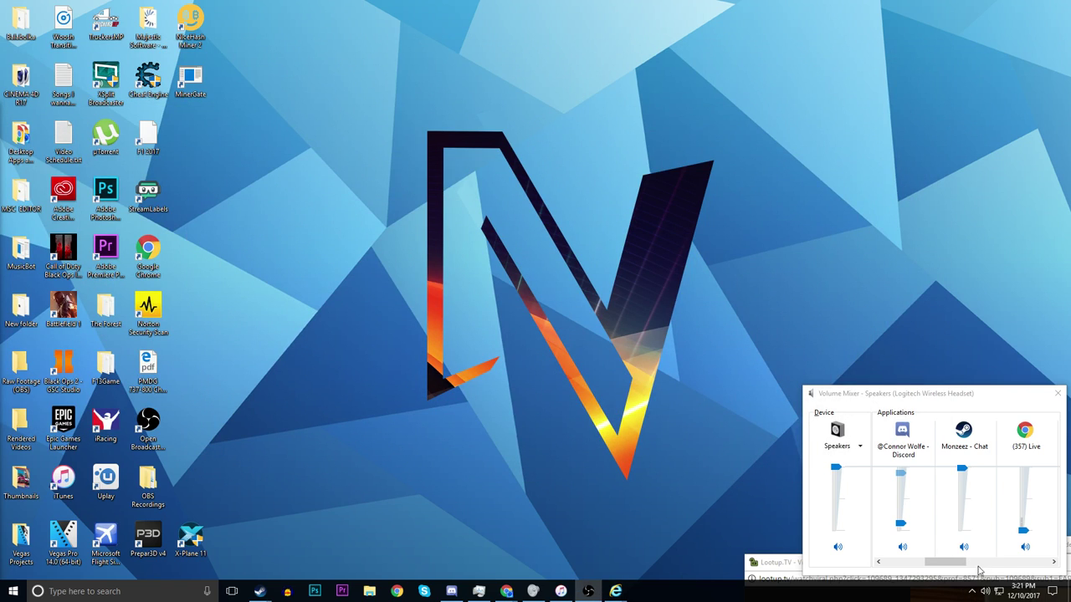
left_click(322, 593)
mouse_move(450, 592)
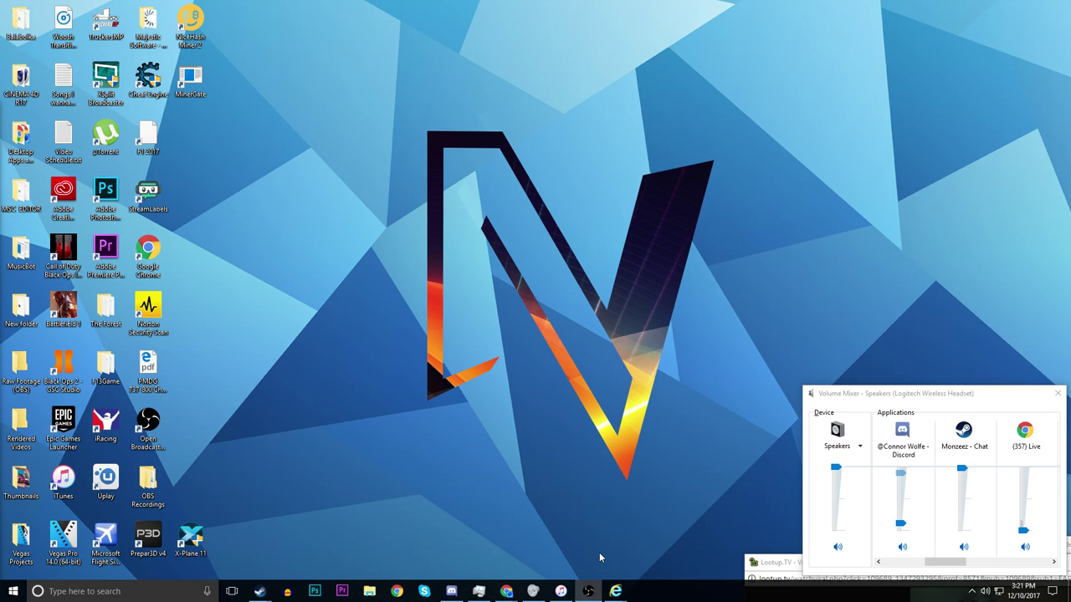
left_click(311, 590)
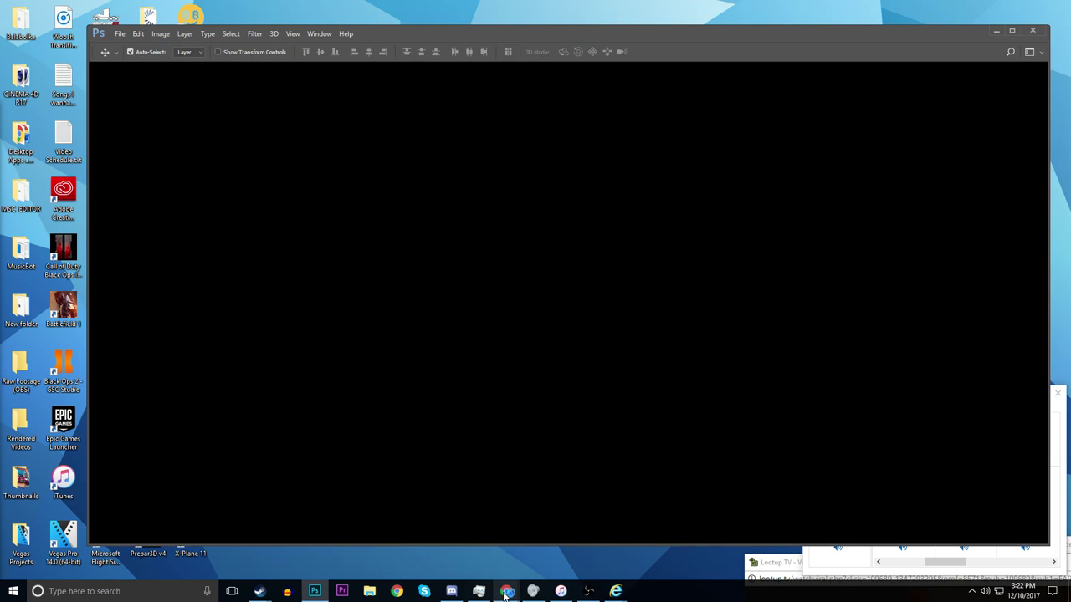
mouse_move(506, 590)
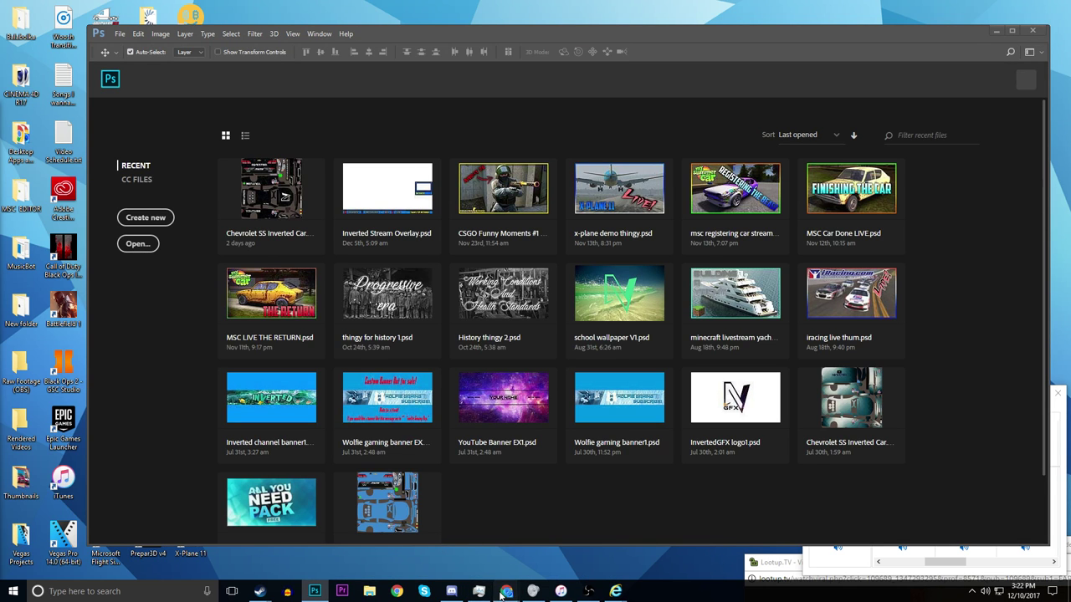
- Move the Lootup.TV and EngageMe.TV windows aside, then open Chevrolet SS Inverted Car.psd from recent files
left_click(358, 548)
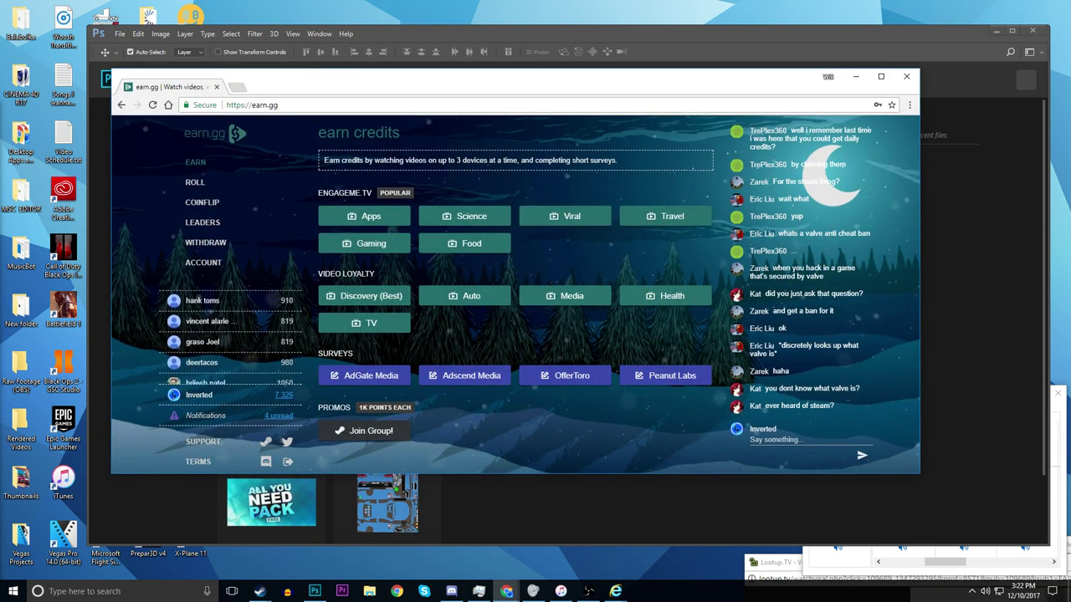
left_click(776, 567)
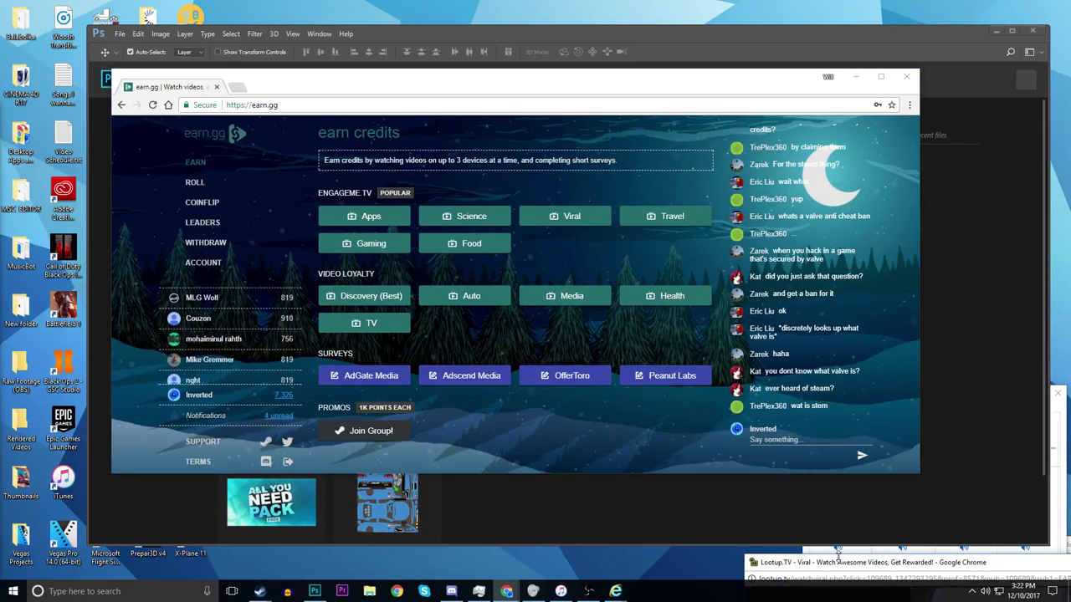
mouse_move(535, 585)
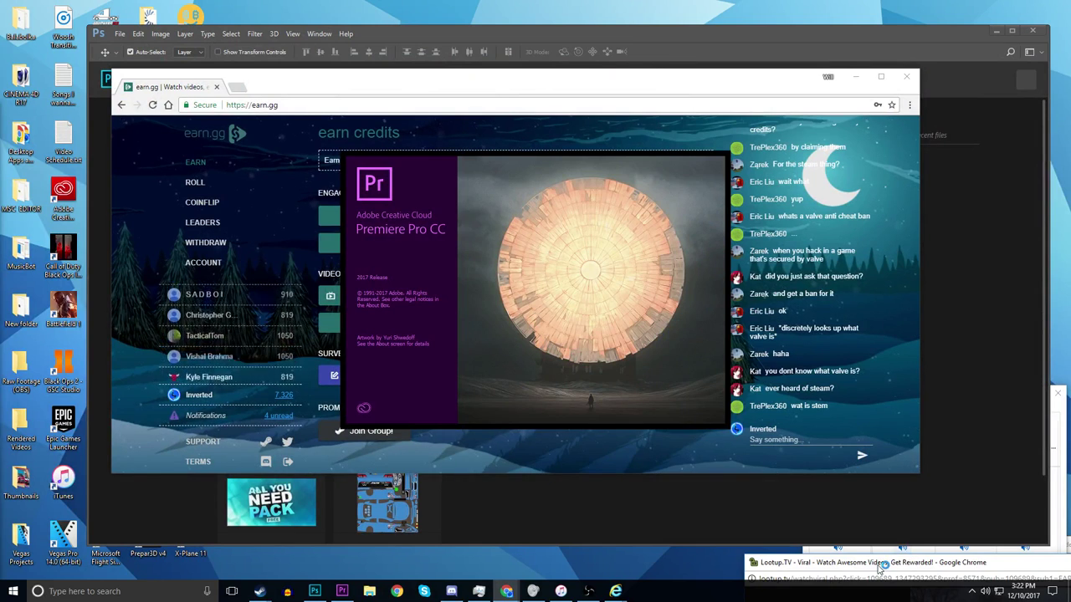
left_click_drag(879, 571, 680, 596)
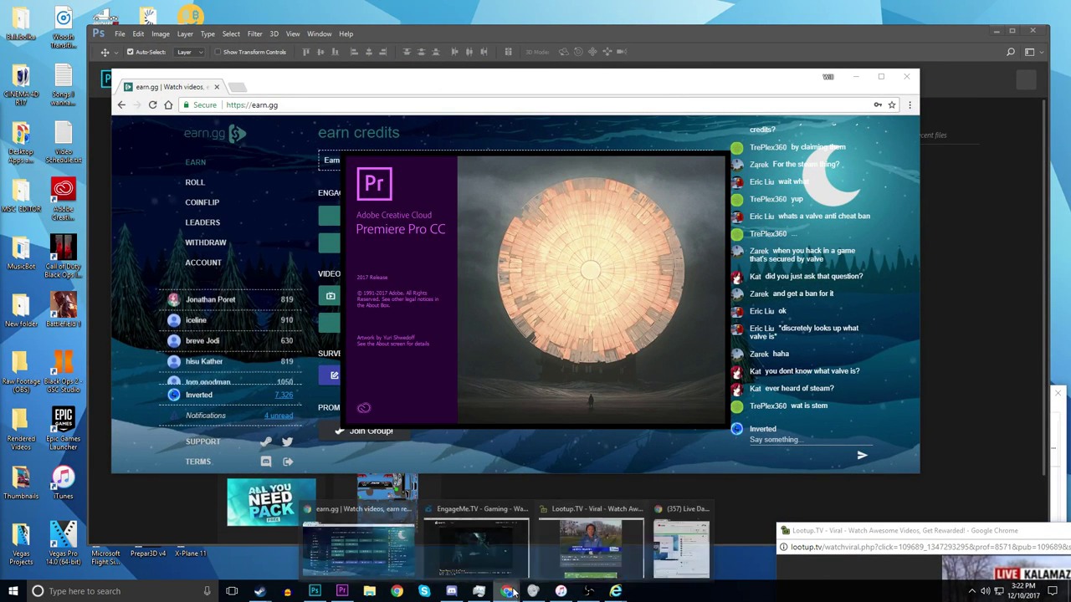
left_click(525, 548)
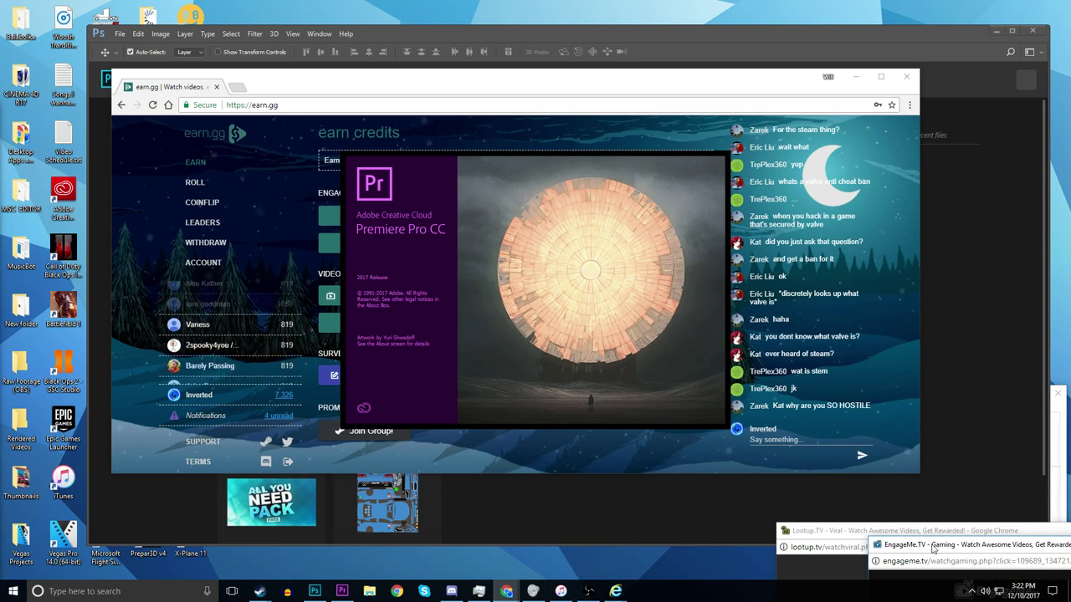
left_click_drag(1004, 551, 870, 558)
left_click(525, 512)
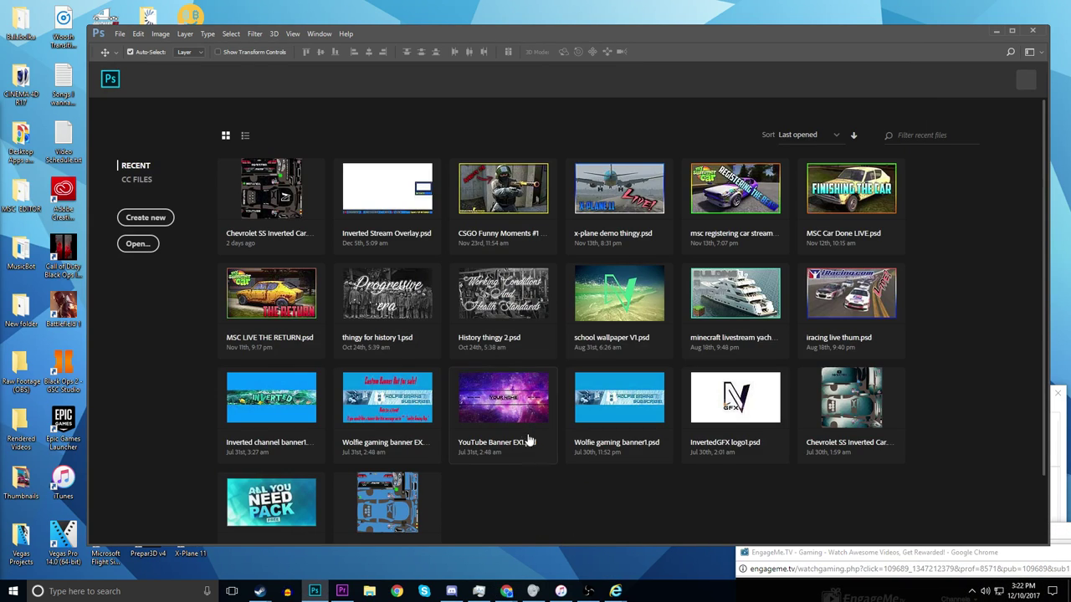
left_click(293, 207)
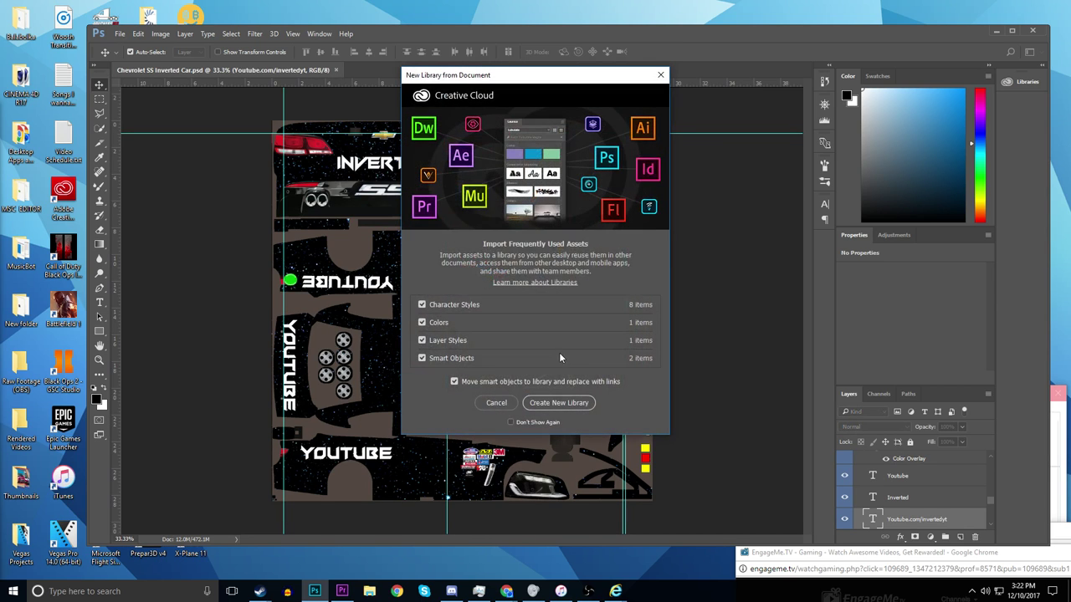
- Cancel the New Library prompt and inspect the Starry_Night and InvertedGFX logo1 layers
left_click(496, 402)
scroll(587, 394, "up", 5)
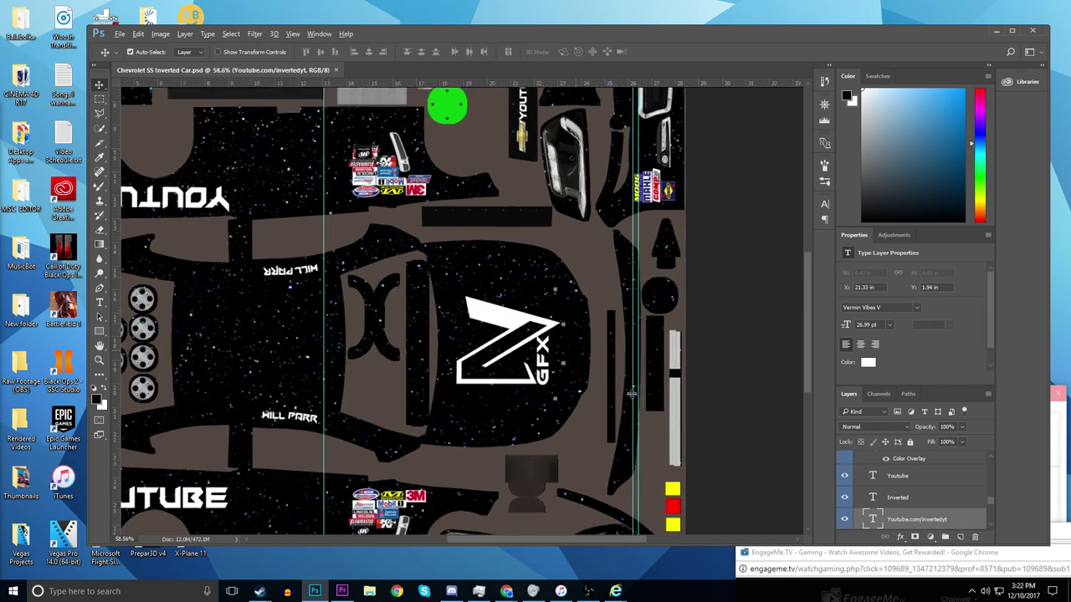
left_click(586, 395)
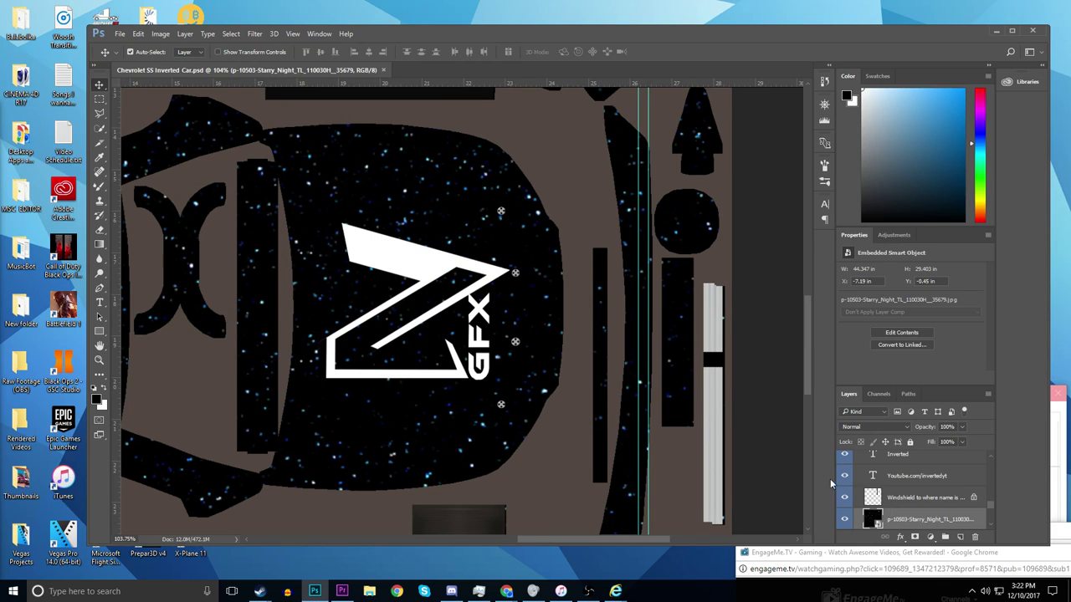
left_click(439, 377)
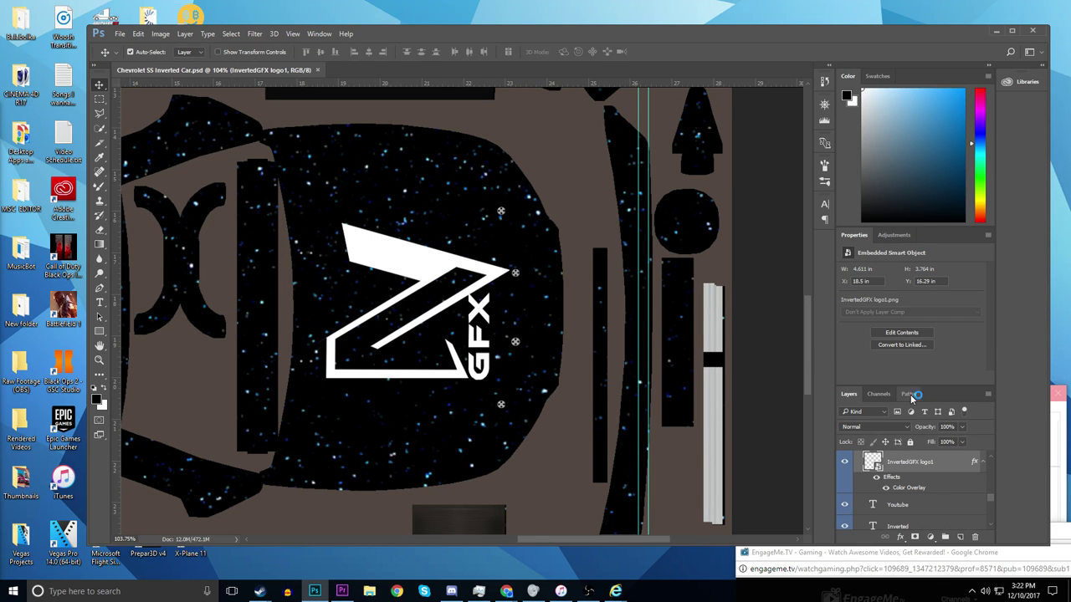
right_click(912, 466)
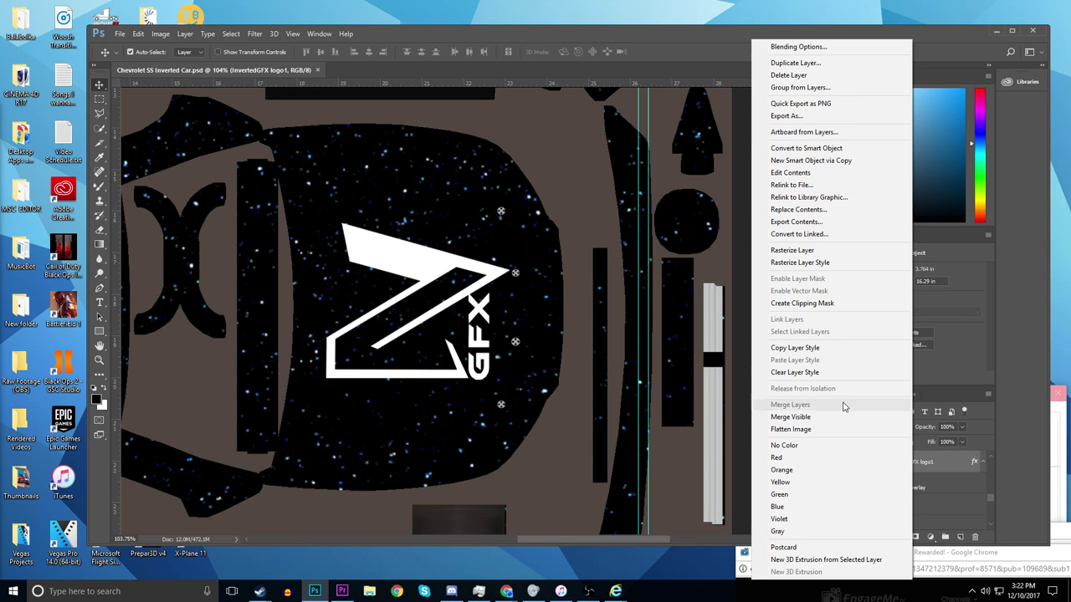
left_click(941, 456)
left_click(493, 336)
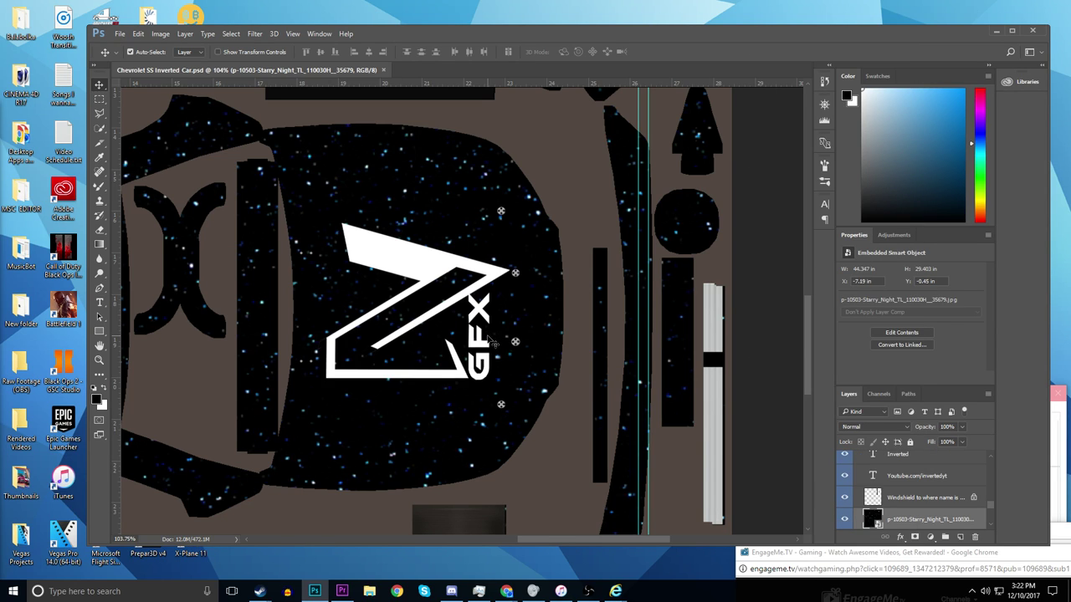
scroll(471, 389, "up", 5)
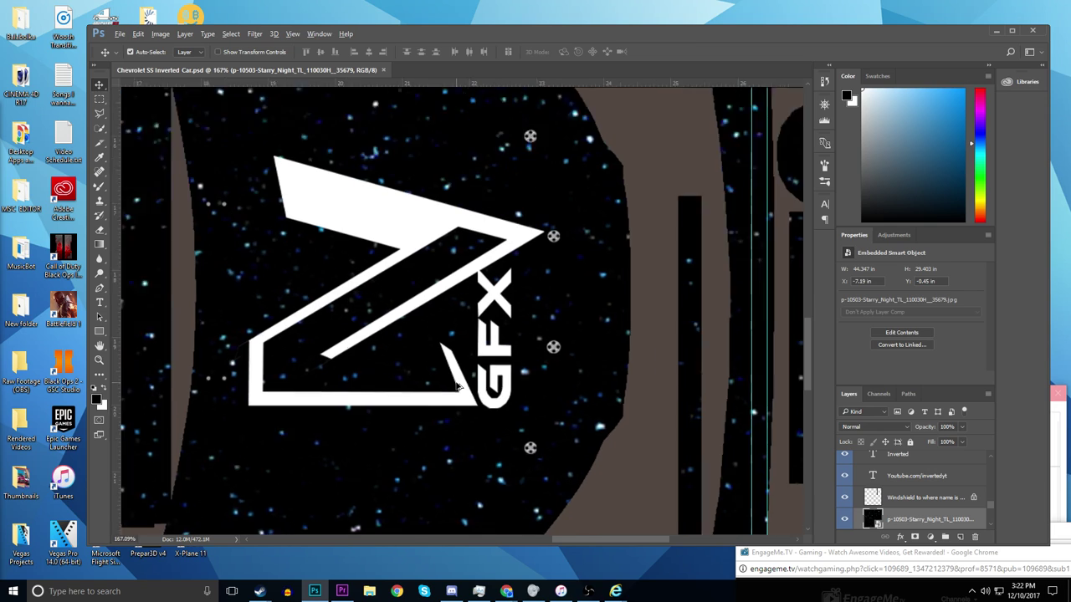
scroll(502, 389, "down", 3)
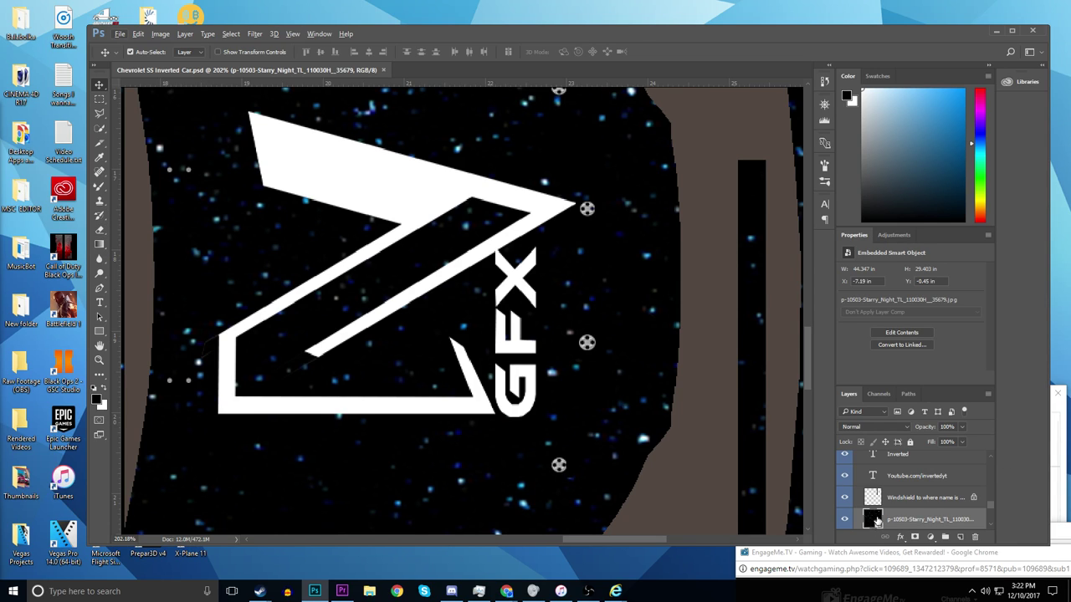
- With the Pen tool, start outlining the GFX lettering from beside the G up to the X
left_click(99, 288)
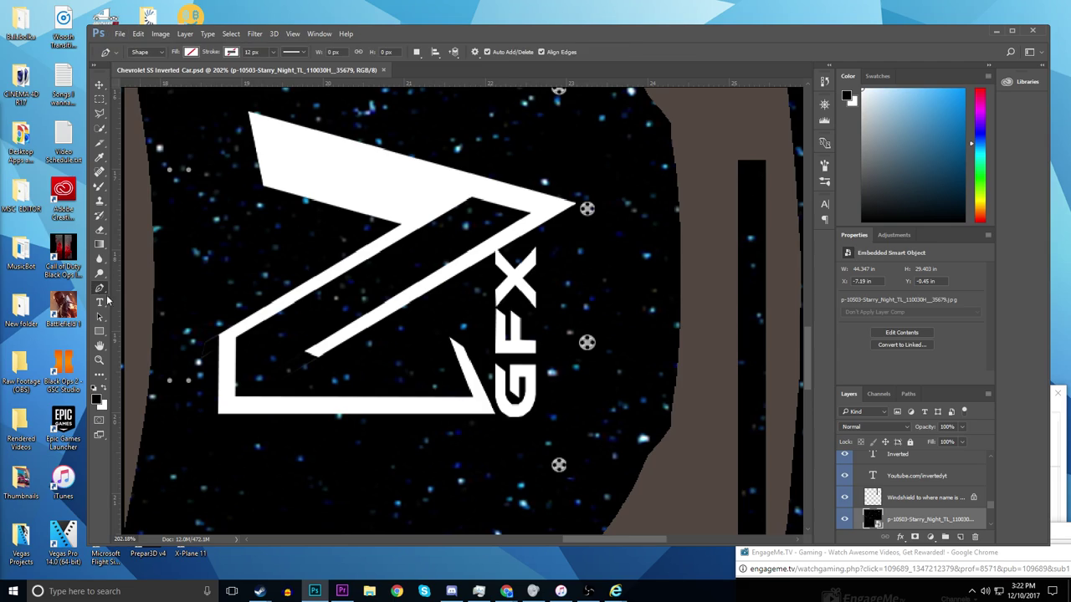
scroll(390, 311, "up", 5)
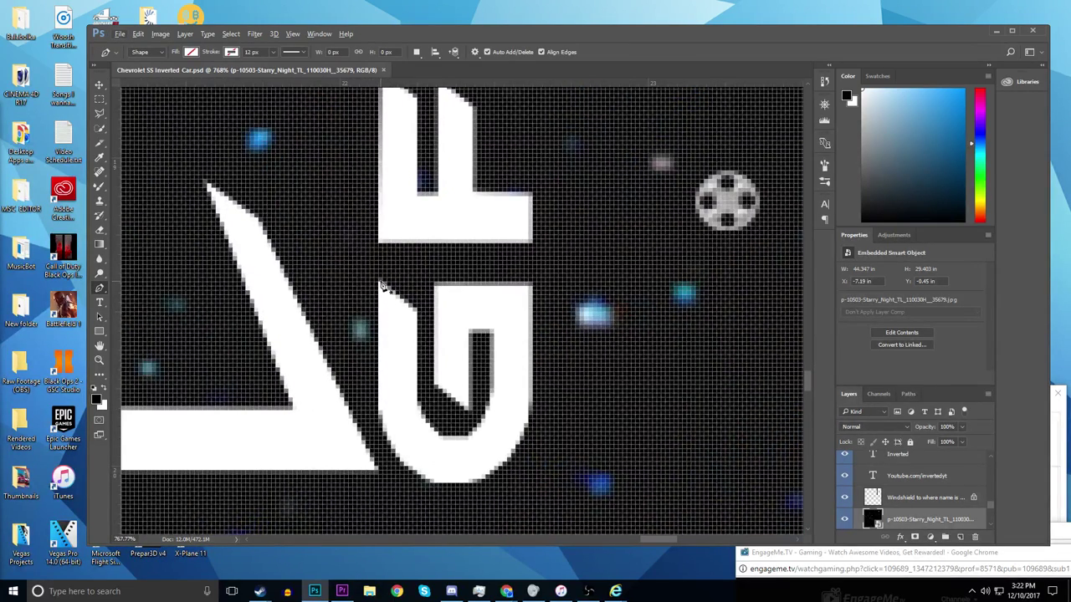
left_click(374, 279)
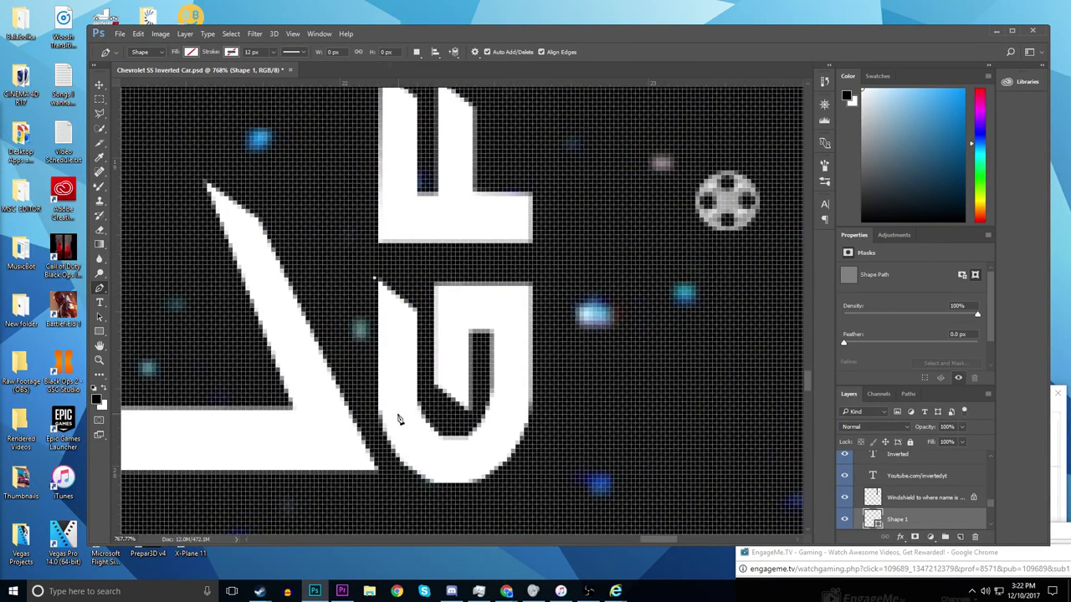
left_click(383, 451)
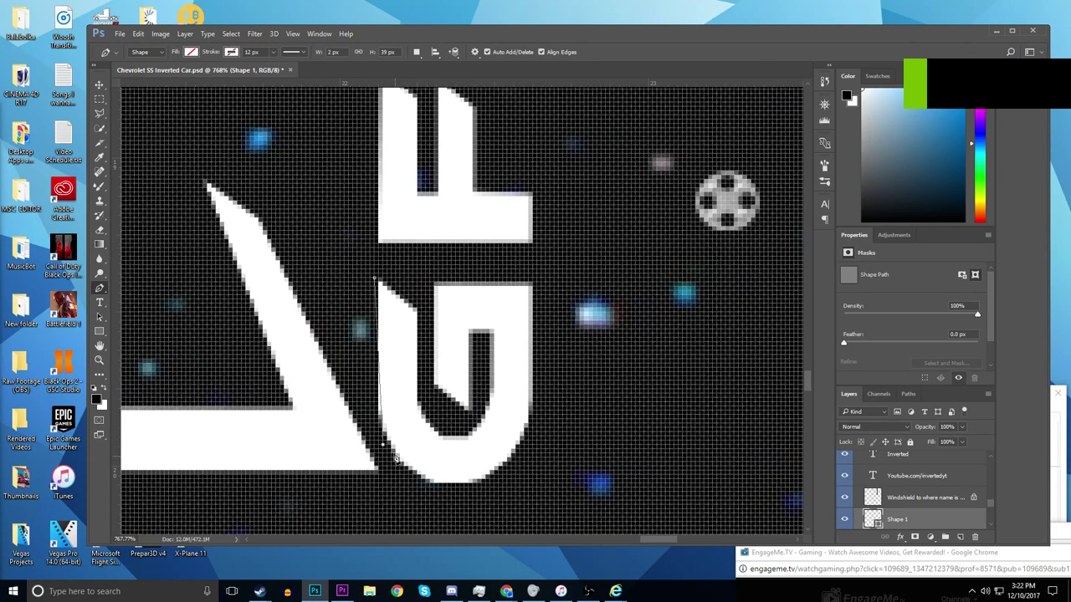
left_click(367, 410)
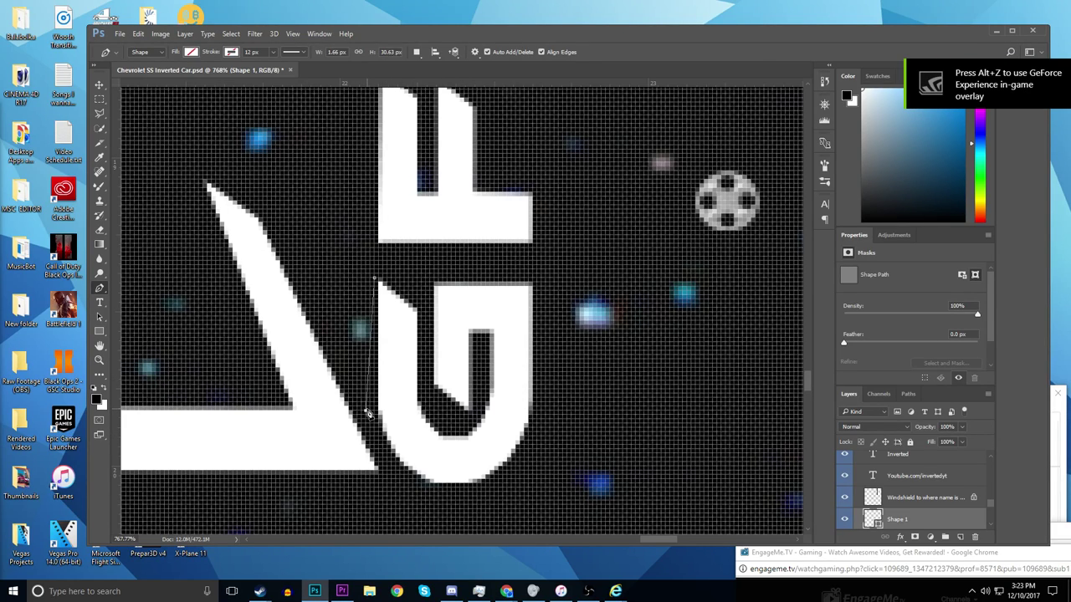
left_click(420, 493)
left_click(547, 299)
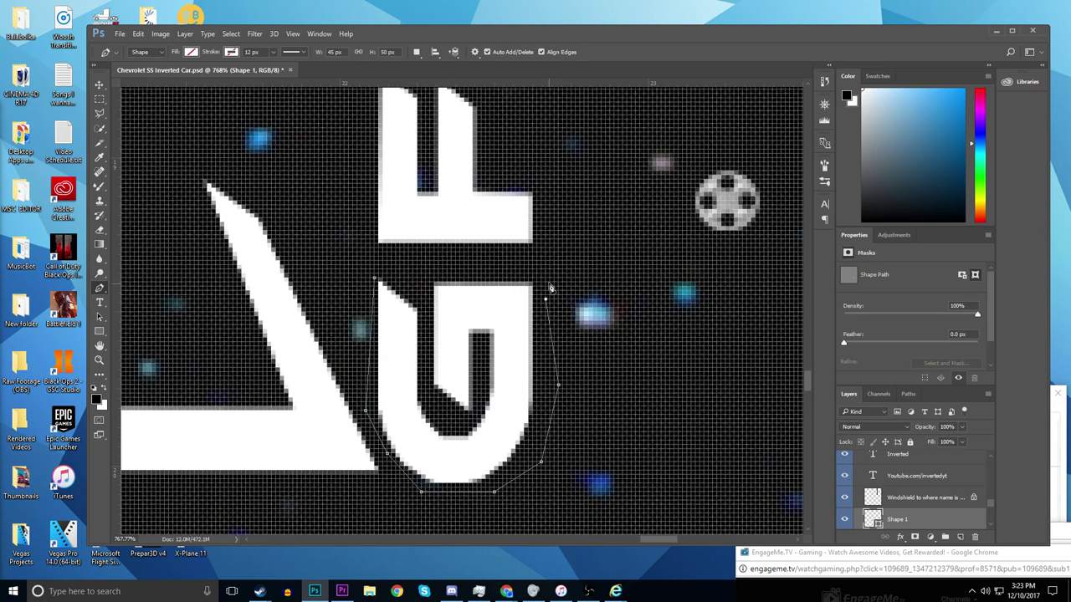
scroll(557, 282, "up", 5)
scroll(570, 215, "up", 4)
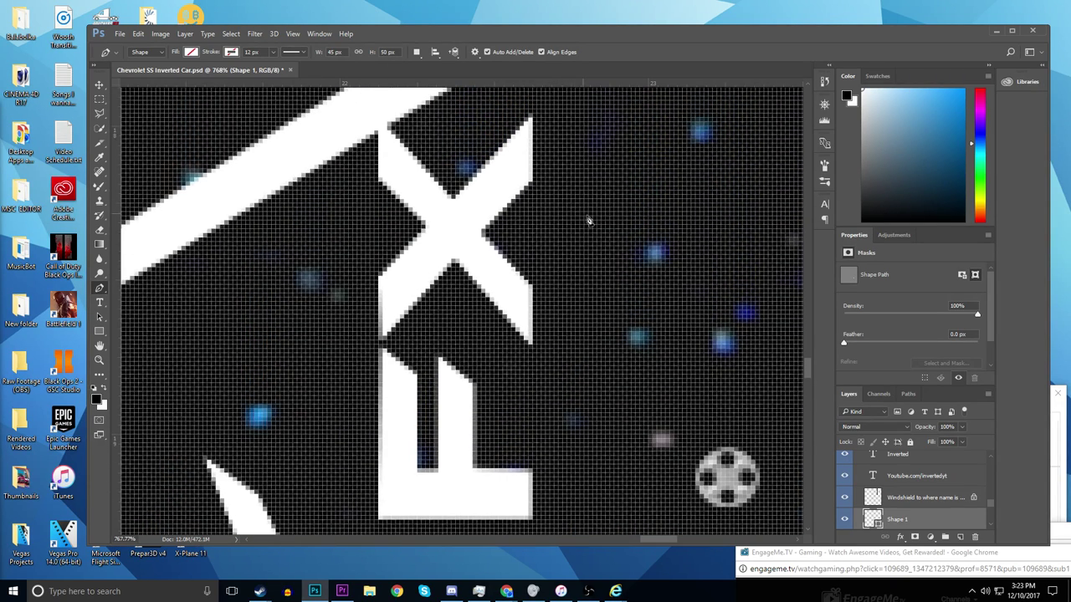
left_click(494, 219)
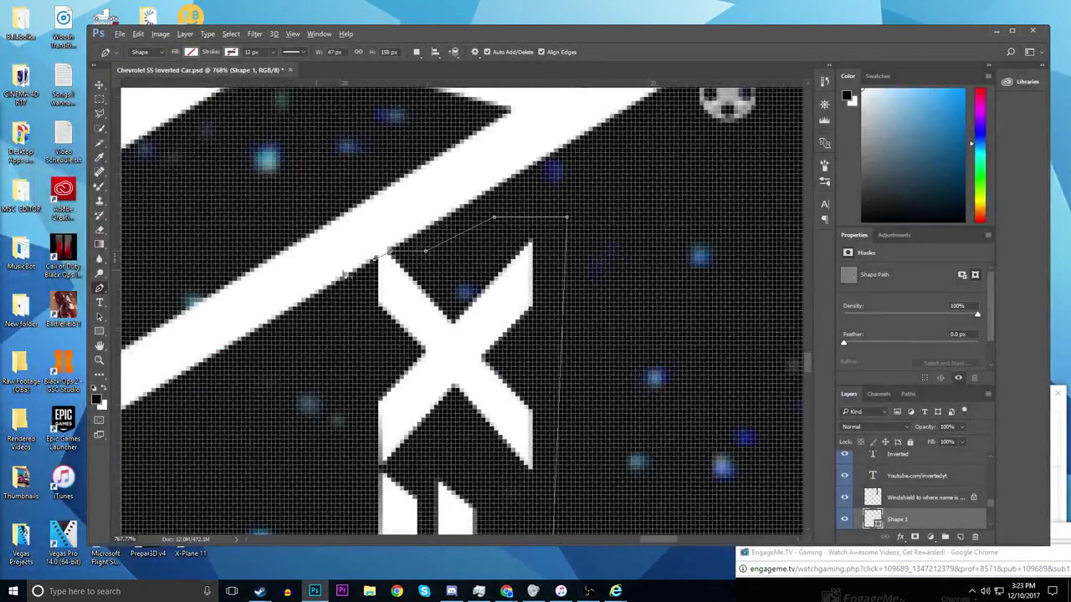
- Add the remaining outline points down the lettering's left side
scroll(336, 275, "up", 5)
scroll(399, 256, "up", 4)
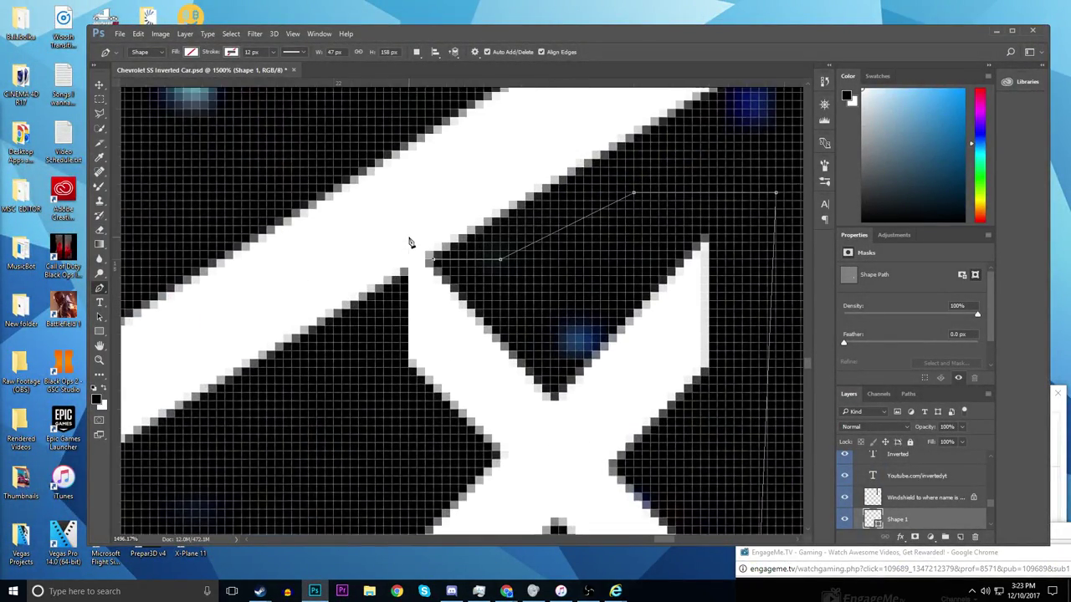
scroll(413, 266, "up", 1)
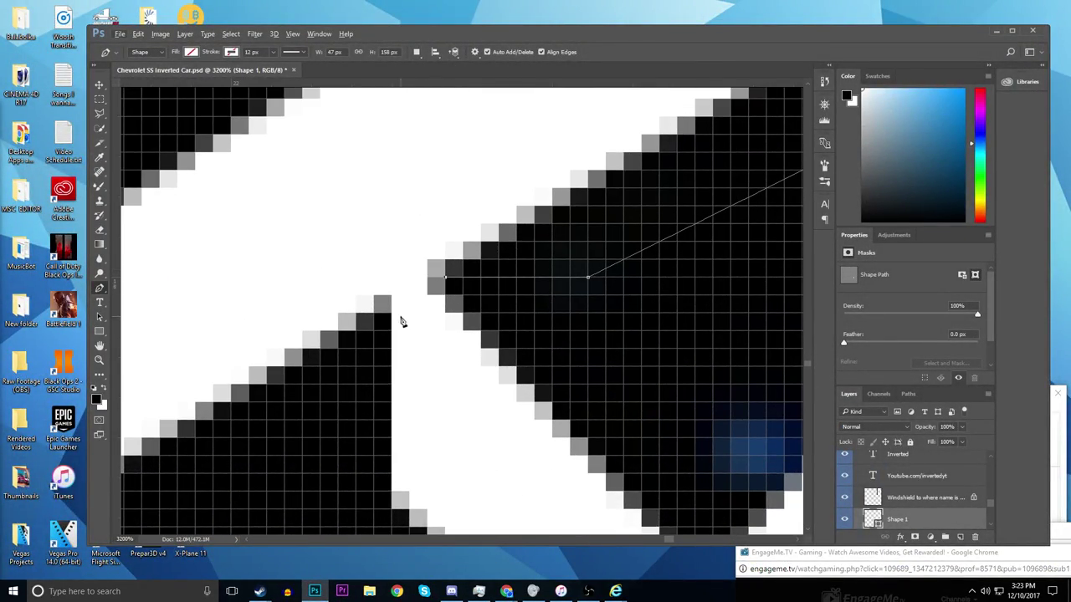
scroll(391, 376, "down", 8)
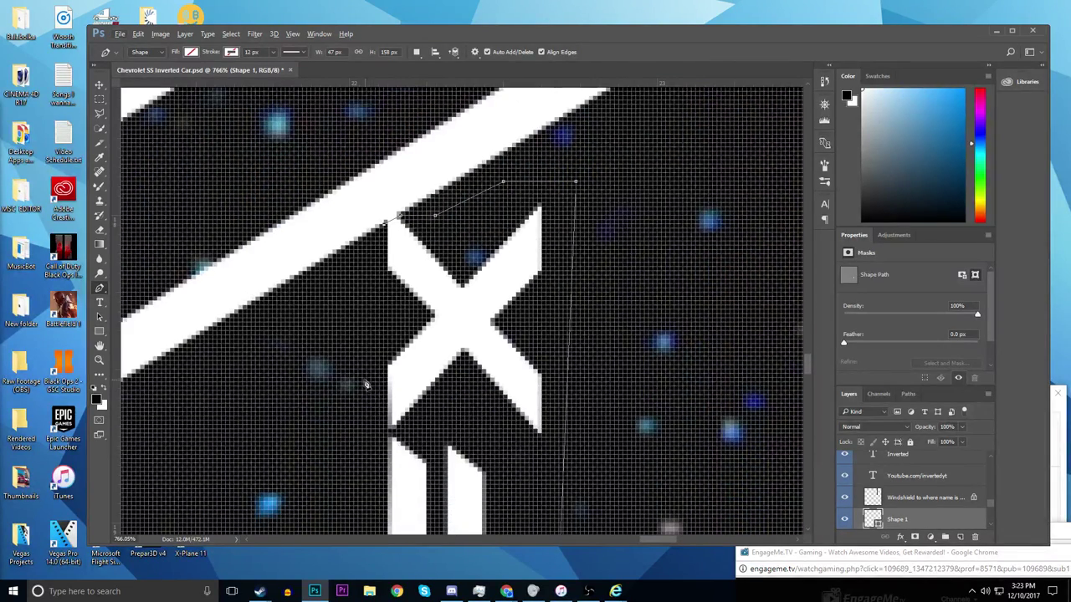
left_click(365, 385)
scroll(364, 393, "down", 3)
right_click(365, 406)
left_click(355, 435)
scroll(353, 444, "down", 5)
scroll(352, 448, "down", 3)
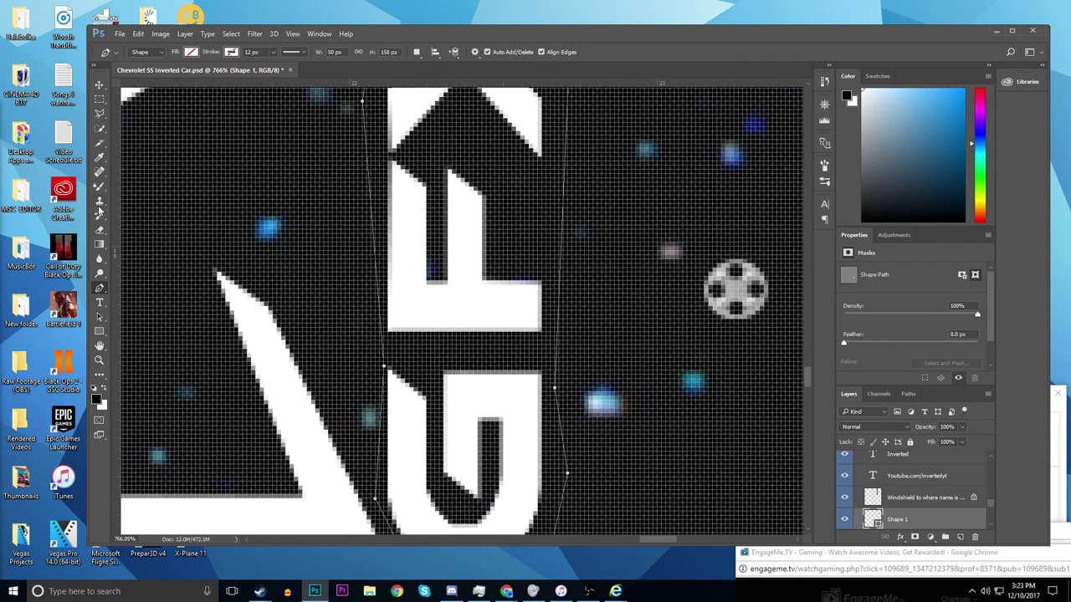
- Make a selection from the Shape 1 path and select the InvertedGFX logo1 layer
right_click(469, 335)
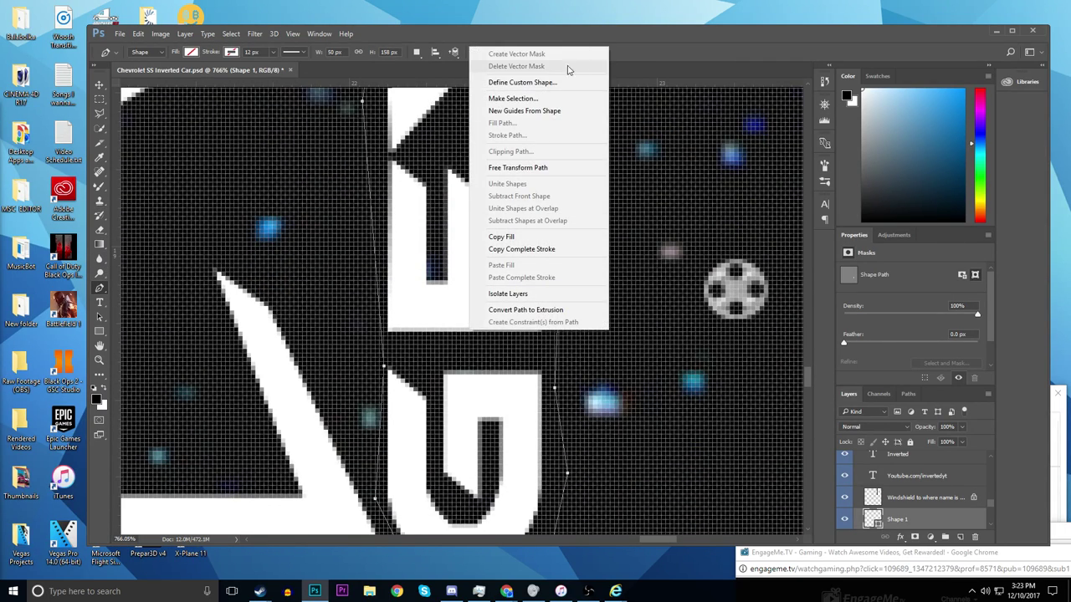
left_click(564, 95)
key("Return")
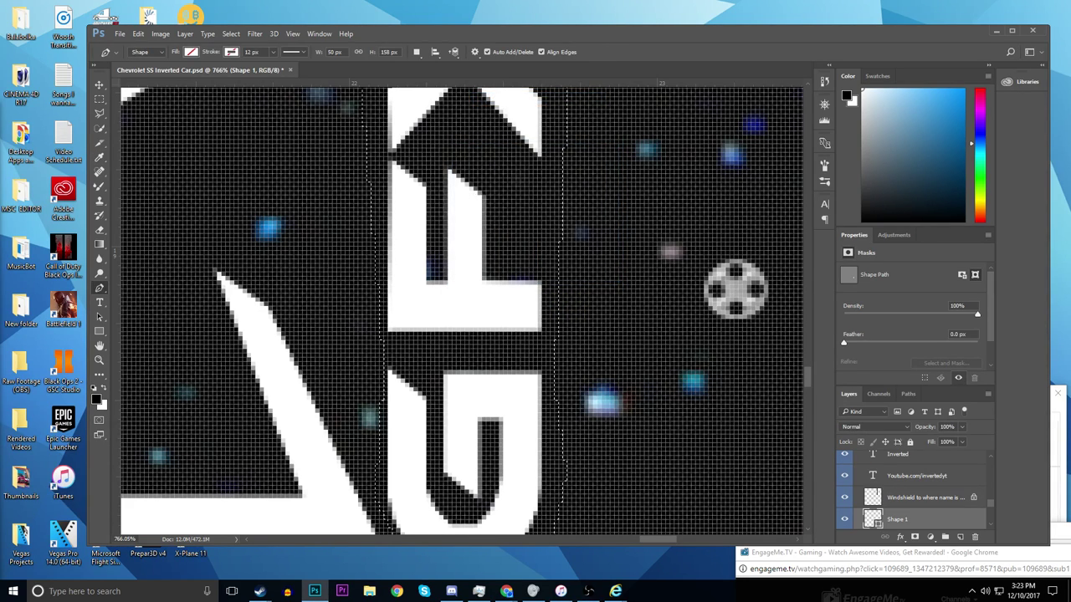
scroll(874, 498, "down", 3)
left_click(874, 492)
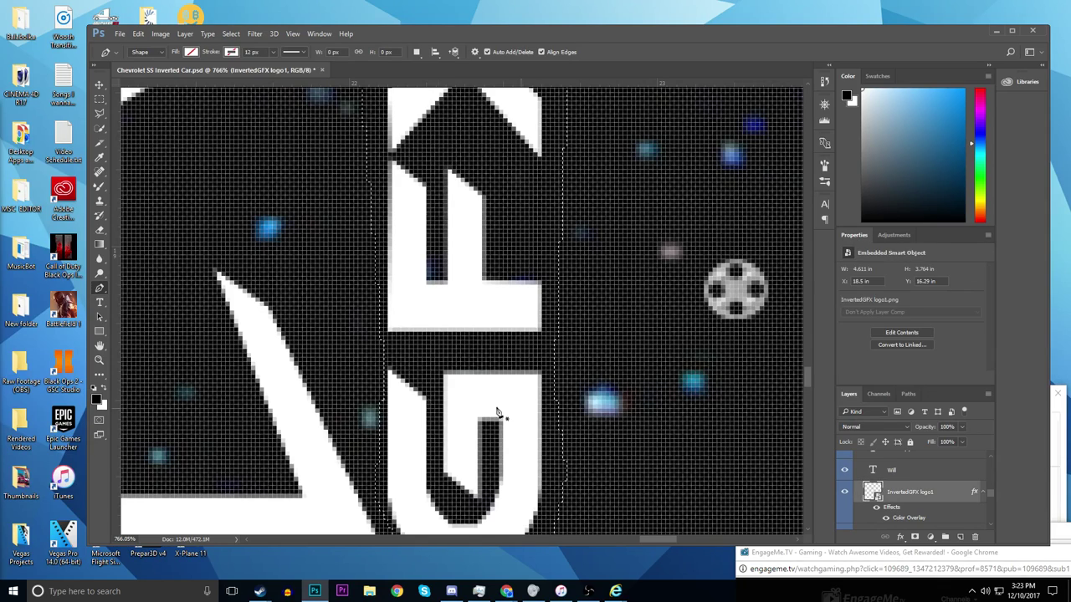
- Switch to the Eraser, rasterize the InvertedGFX logo1 layer, and start erasing the lettering
left_click(98, 229)
left_click(747, 276)
left_click(545, 235)
mouse_move(402, 268)
left_mouse_down()
mouse_move(519, 292)
mouse_move(536, 322)
left_mouse_up()
left_click(147, 53)
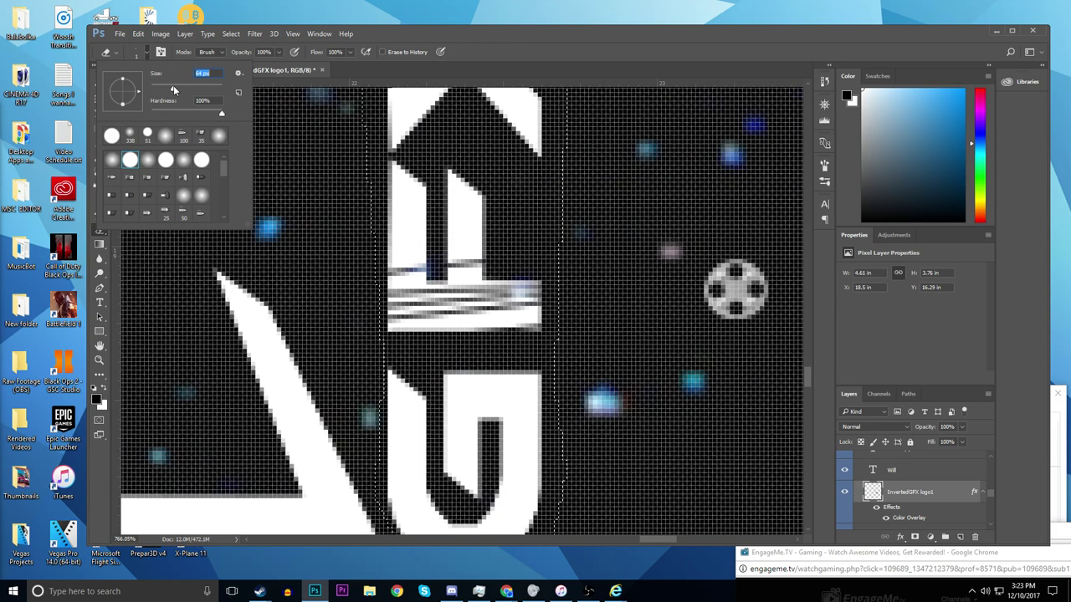
- Erase the E, X and G letters inside the selection, then deselect
mouse_move(514, 297)
left_mouse_down()
mouse_move(452, 201)
mouse_move(485, 326)
mouse_move(469, 117)
left_mouse_up()
scroll(435, 189, "down", 5)
scroll(435, 189, "down", 3)
mouse_move(443, 168)
left_mouse_down()
mouse_move(493, 116)
mouse_move(470, 131)
mouse_move(422, 120)
left_mouse_up()
left_click_drag(444, 215, 444, 284)
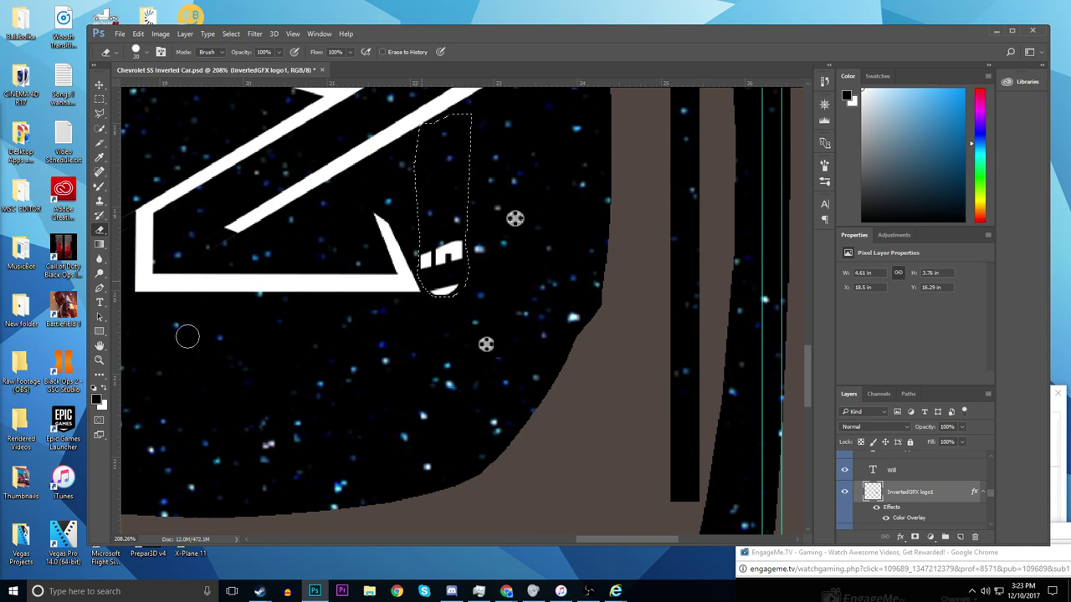
left_click_drag(448, 243, 456, 260)
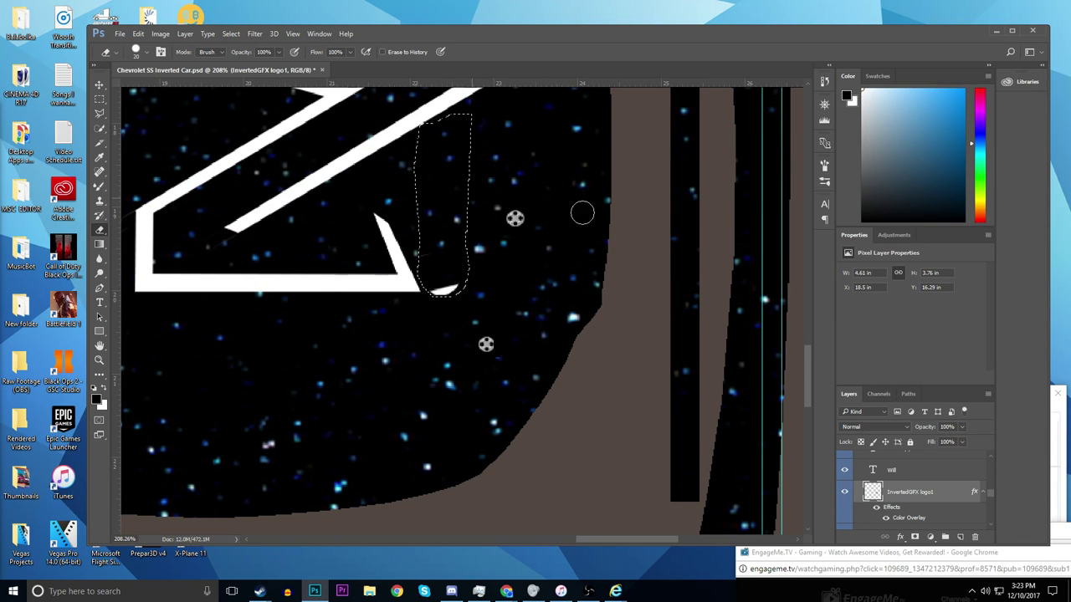
left_click(99, 85)
left_click(100, 99)
left_click(244, 119)
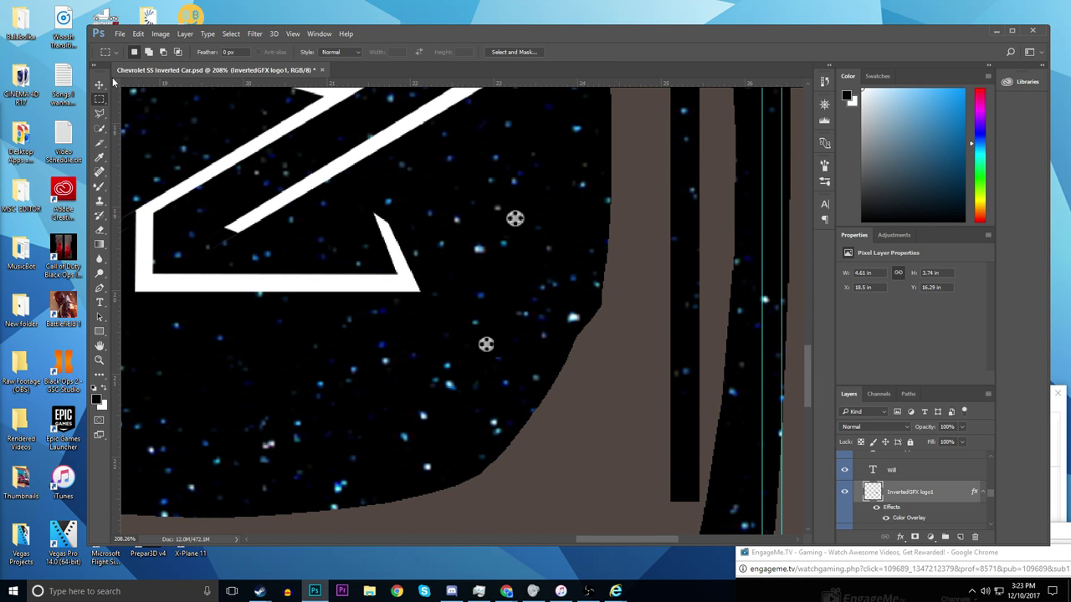
- Switch to the Move tool and zoom around to inspect the Z logo
key("v")
scroll(509, 369, "down", 10)
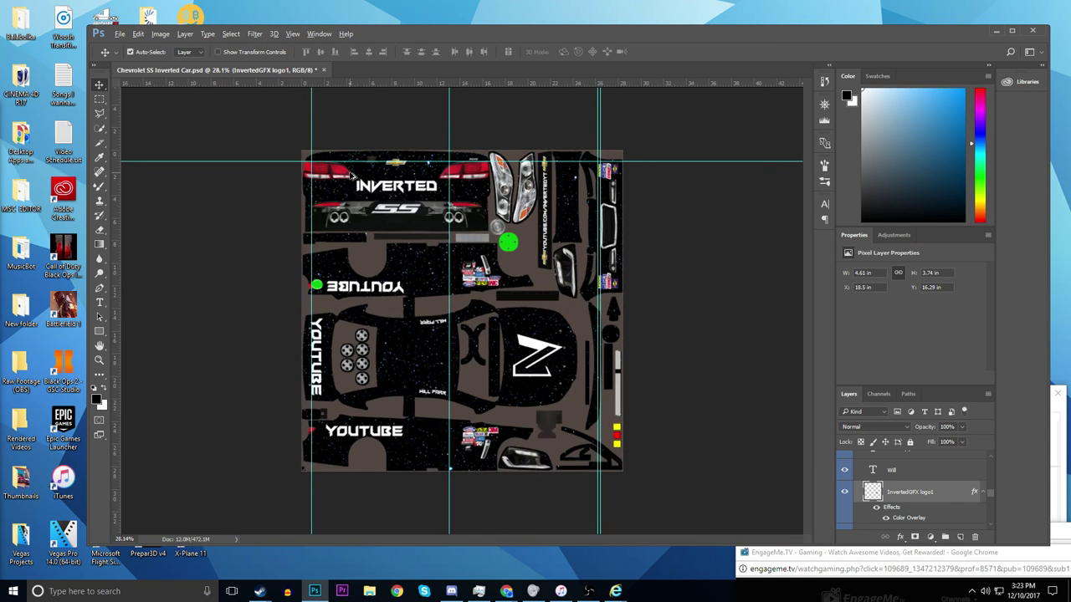
scroll(507, 370, "up", 12)
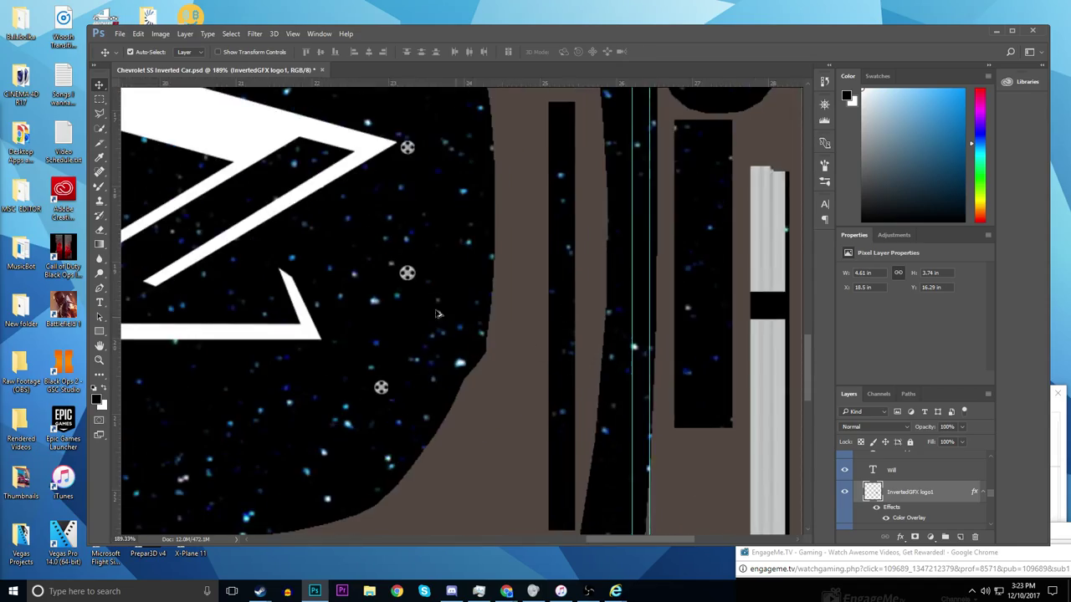
scroll(339, 276, "up", 5)
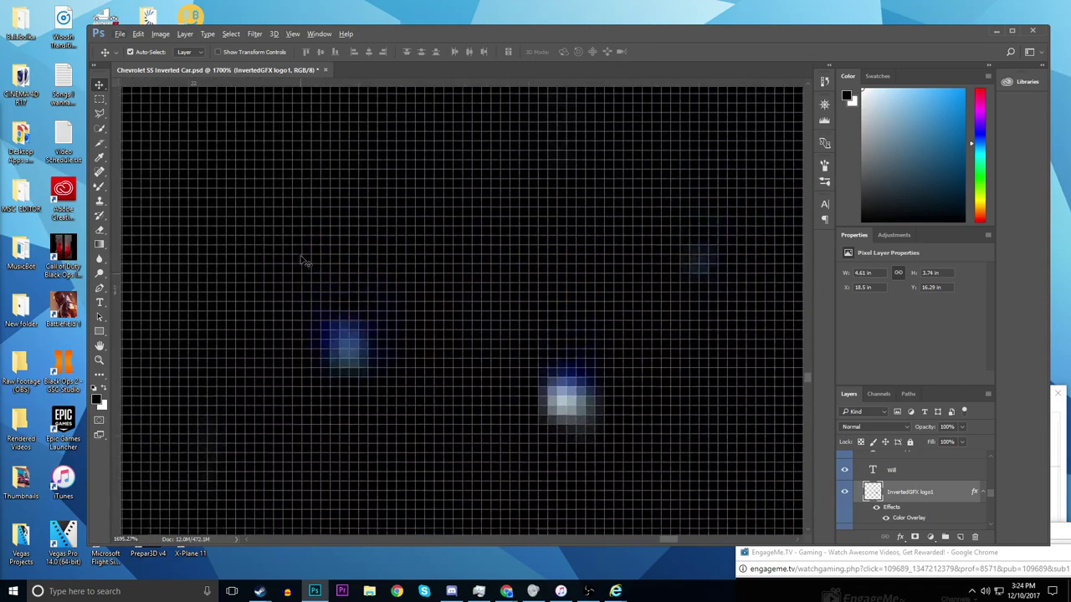
scroll(305, 261, "up", 8)
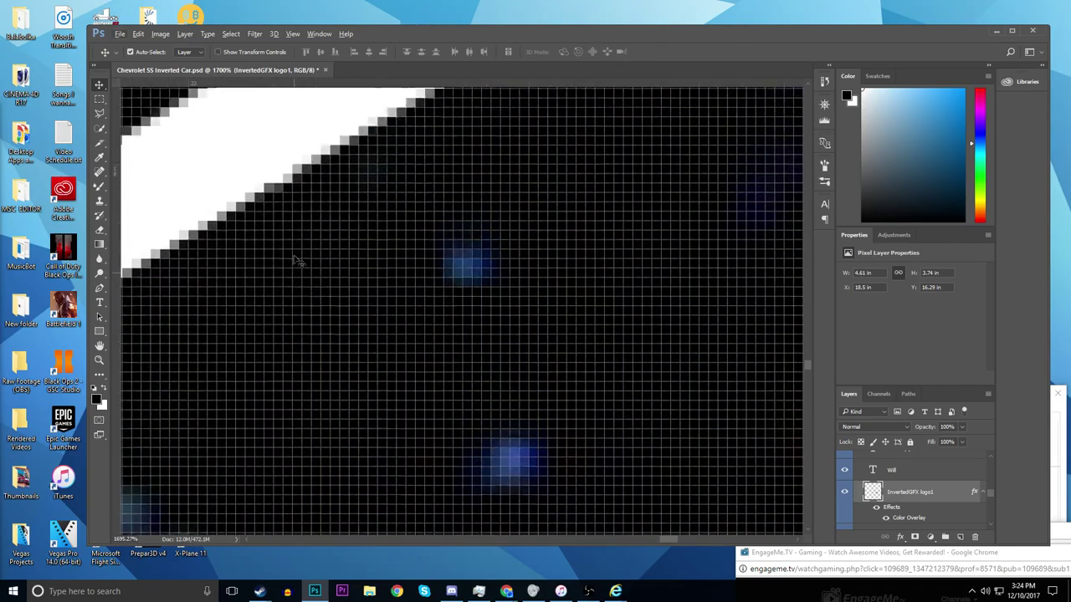
scroll(335, 270, "down", 4)
scroll(323, 356, "down", 2)
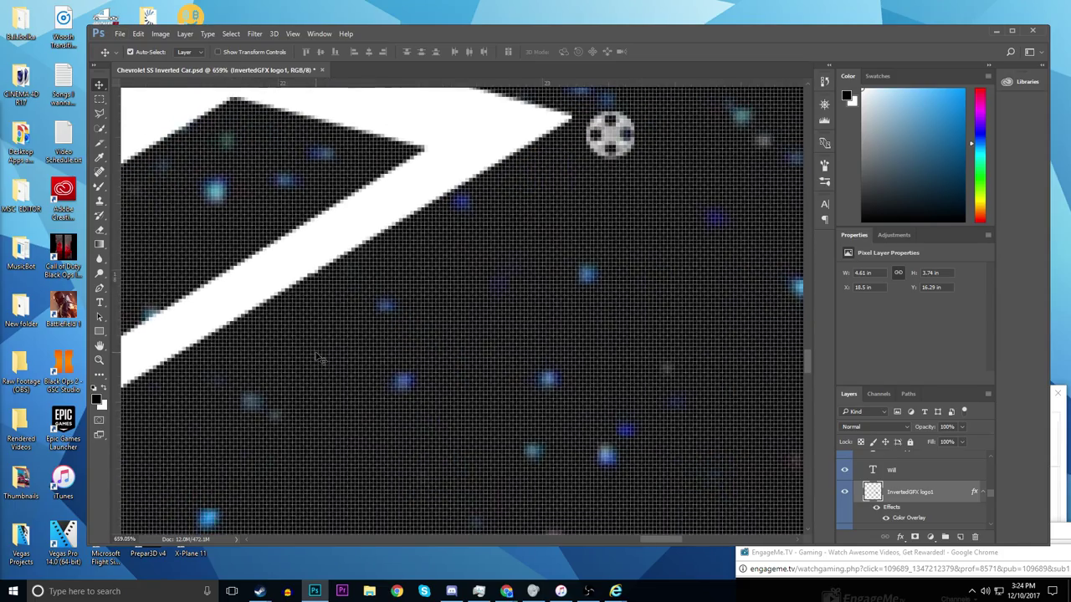
scroll(365, 376, "up", 5)
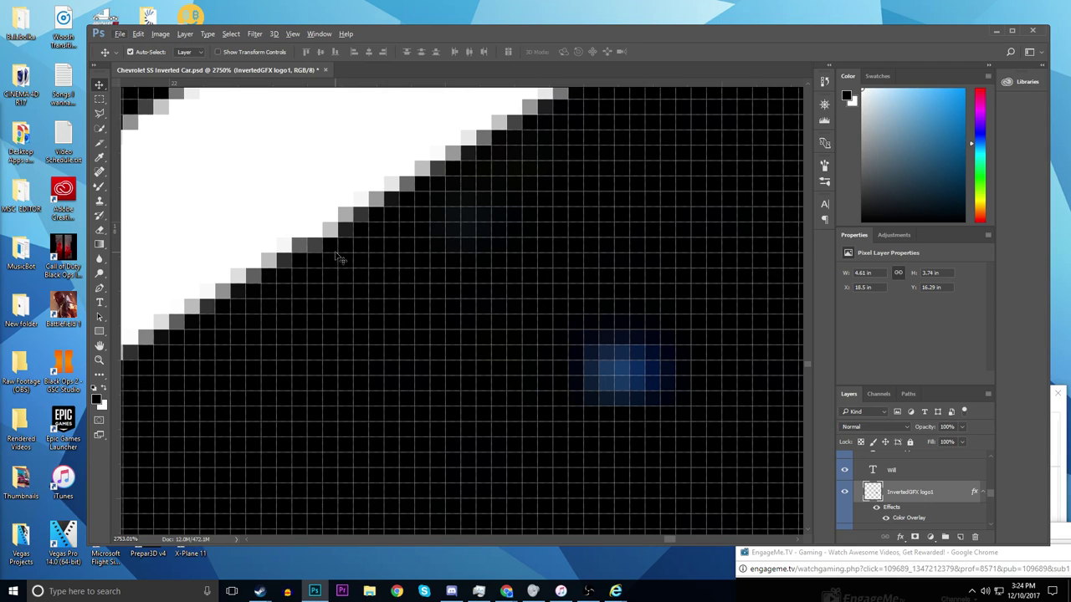
- Touch up the Z logo edge with the Eraser, then zoom out to the full texture
left_click(99, 229)
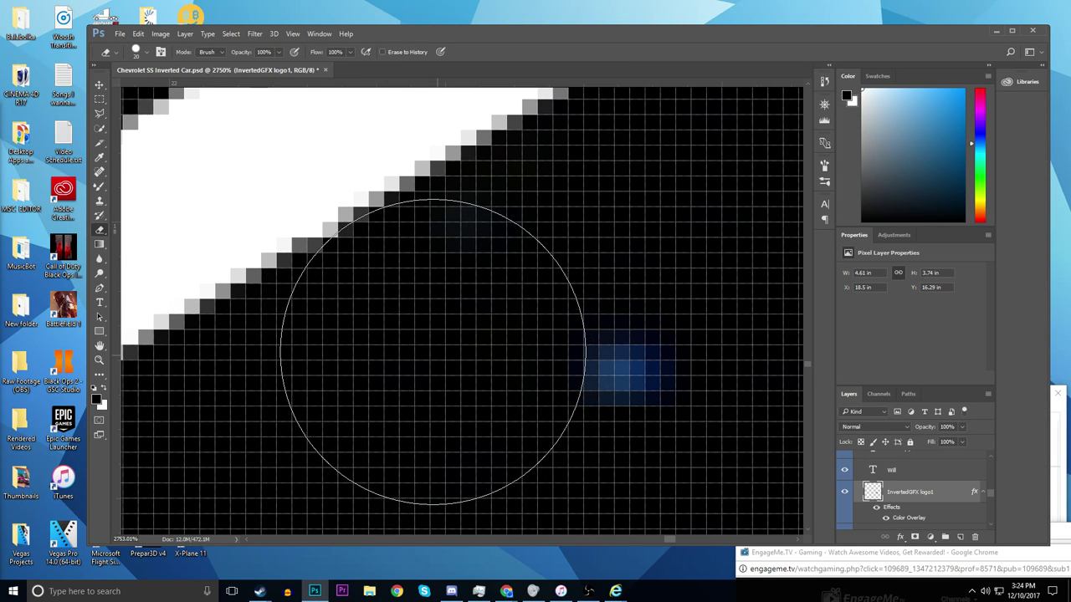
key("bracketleft")
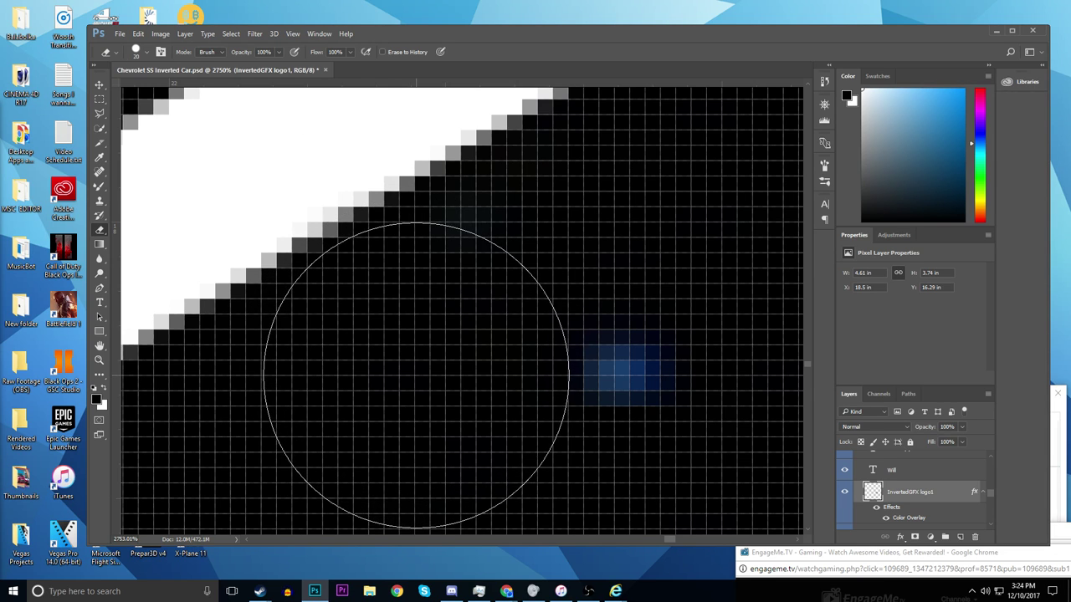
key("bracketright")
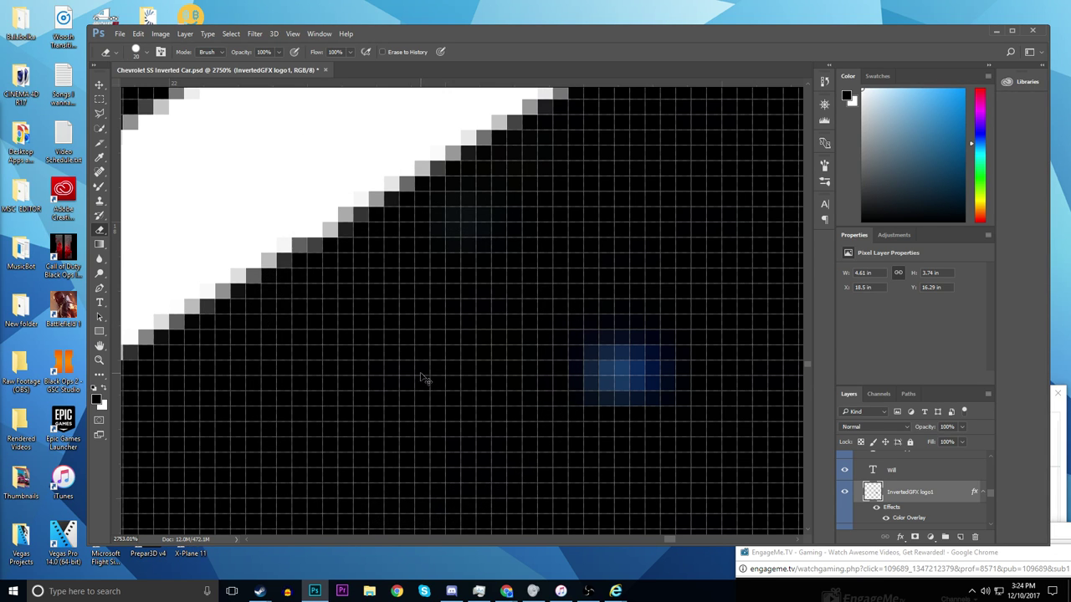
scroll(547, 284, "down", 15)
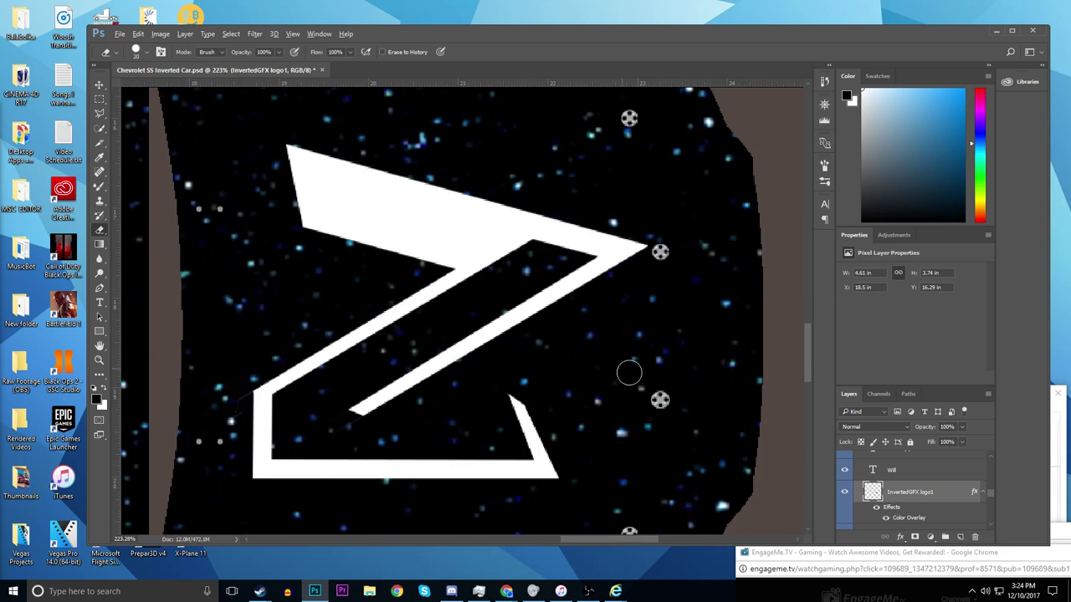
scroll(549, 379, "down", 4)
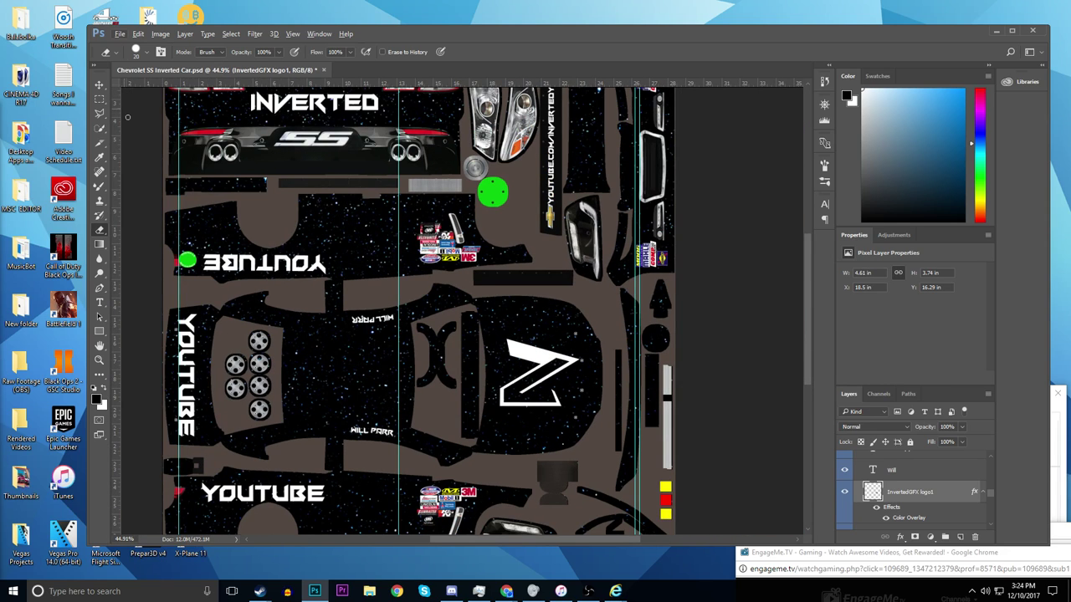
- Select the Move tool and zoom to review the Z chevron, INVERTED and YOUTUBE lettering
left_click(99, 85)
left_click(120, 33)
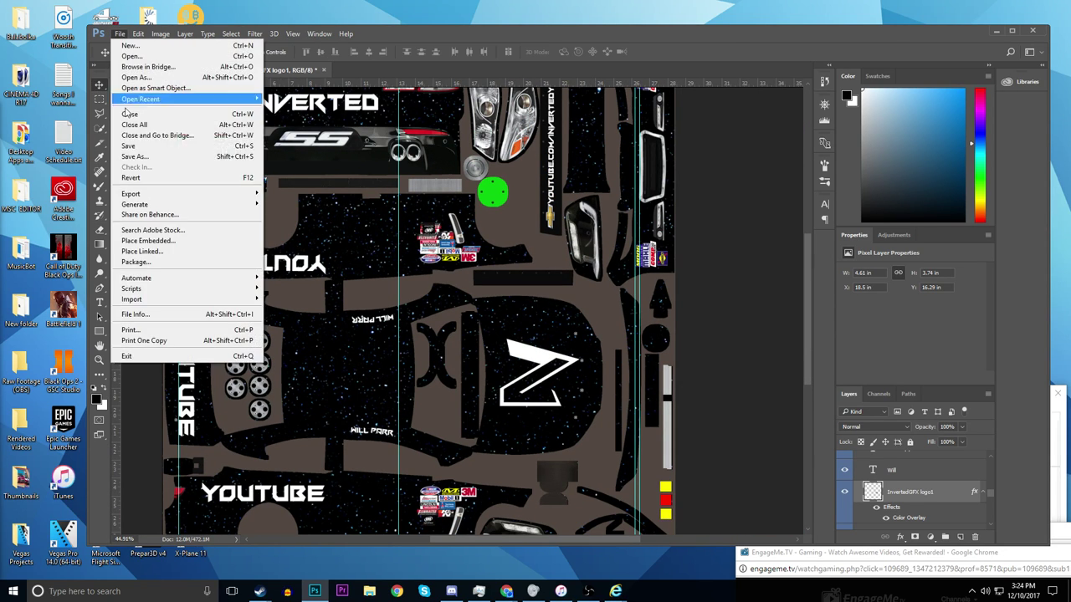
left_click(95, 54)
scroll(400, 247, "down", 3)
scroll(502, 339, "up", 3)
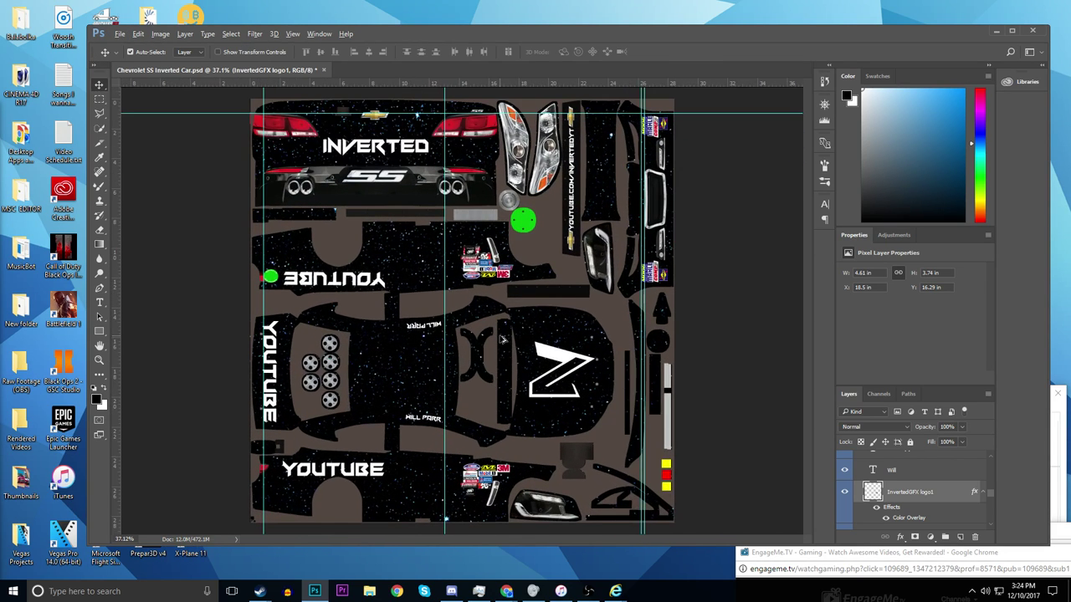
scroll(503, 339, "down", 2)
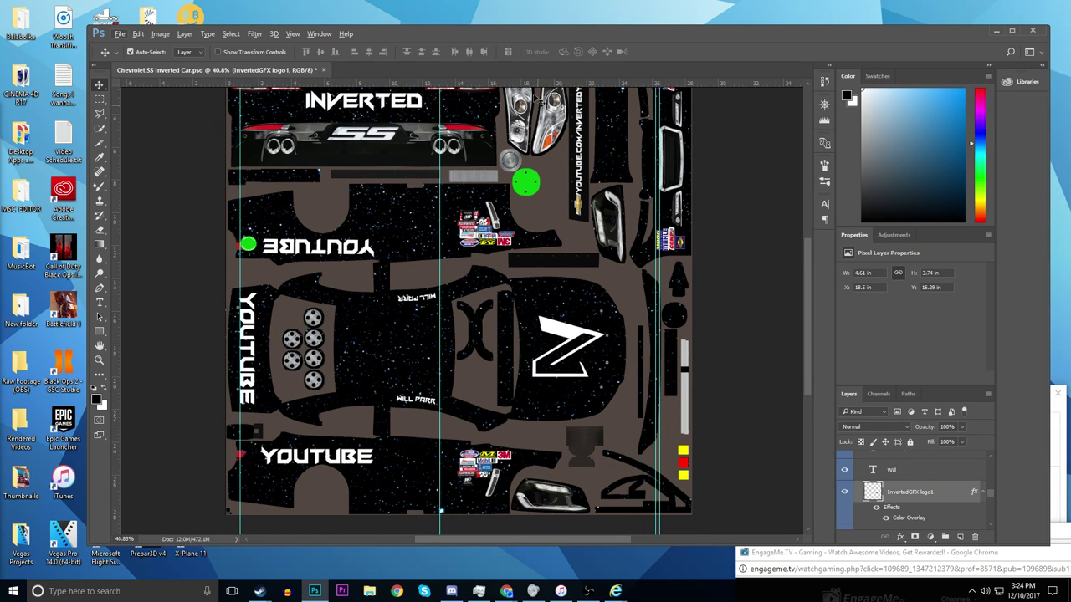
scroll(452, 150, "up", 1)
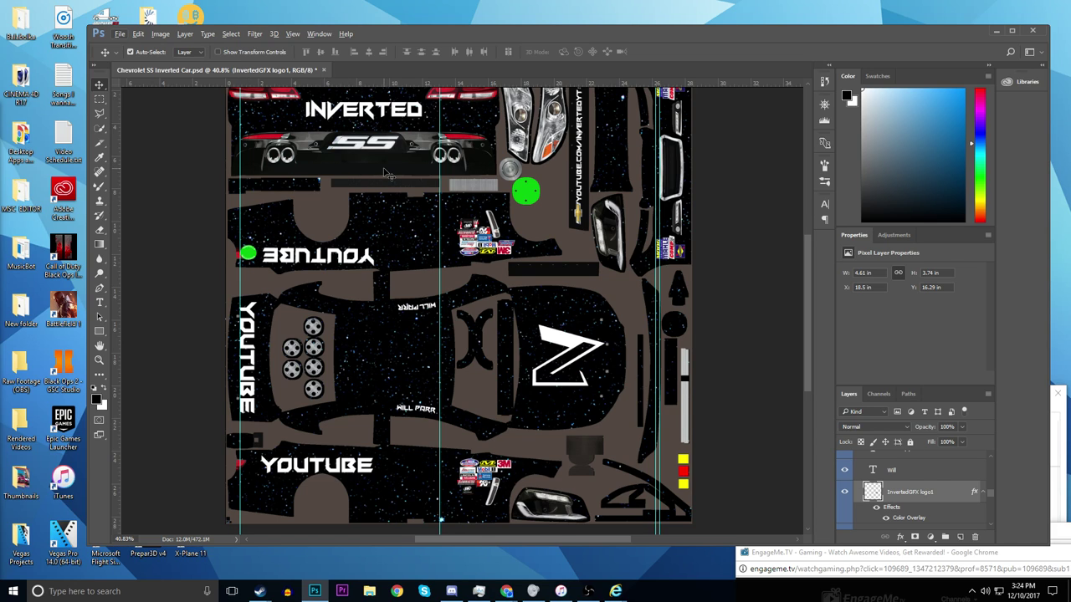
scroll(388, 174, "up", 2)
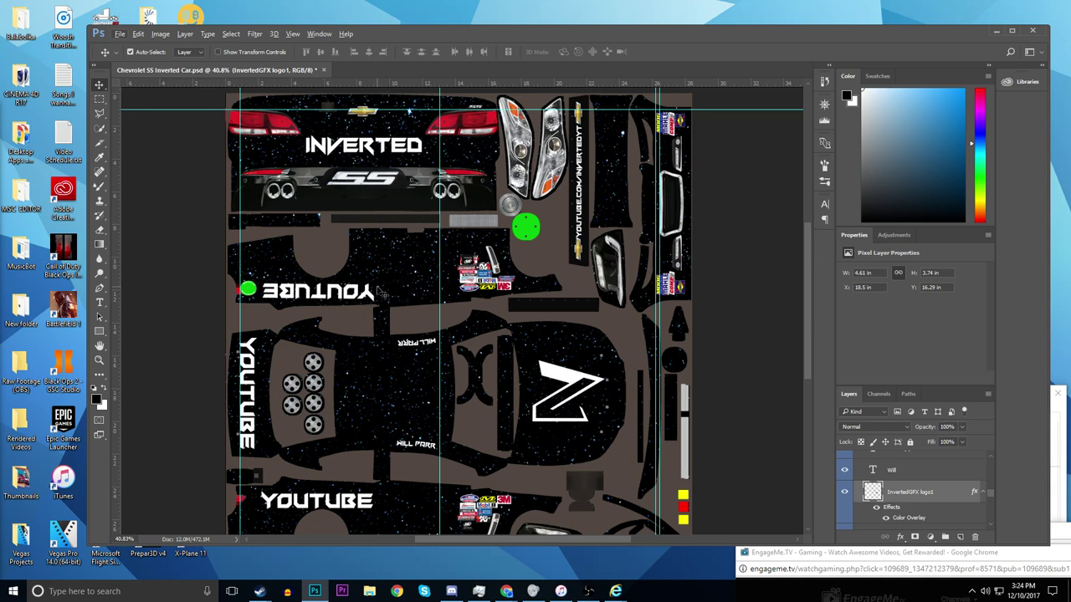
- Alt-drag the mirrored YOUTUBE text about 0.236 in upward, creating YOutube copy
left_click_drag(322, 302, 321, 292)
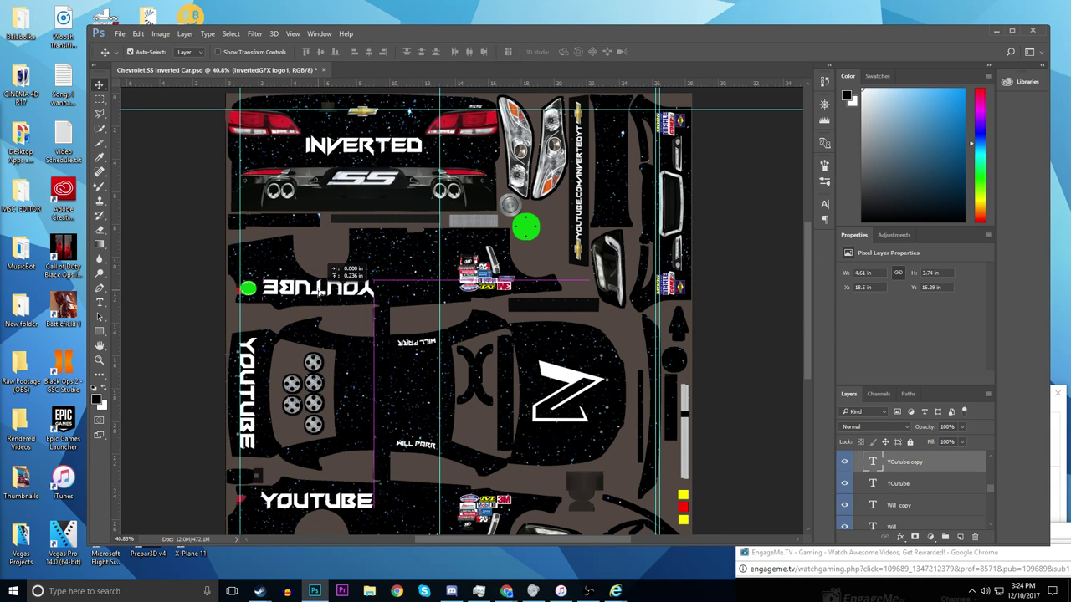
left_click_drag(320, 291, 320, 291)
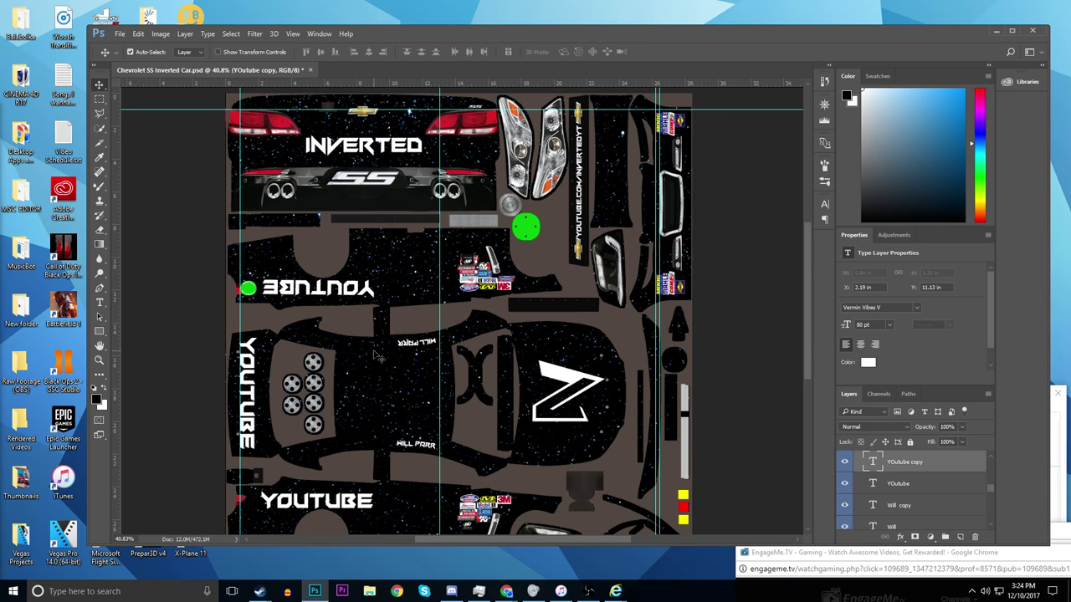
scroll(378, 355, "down", 1)
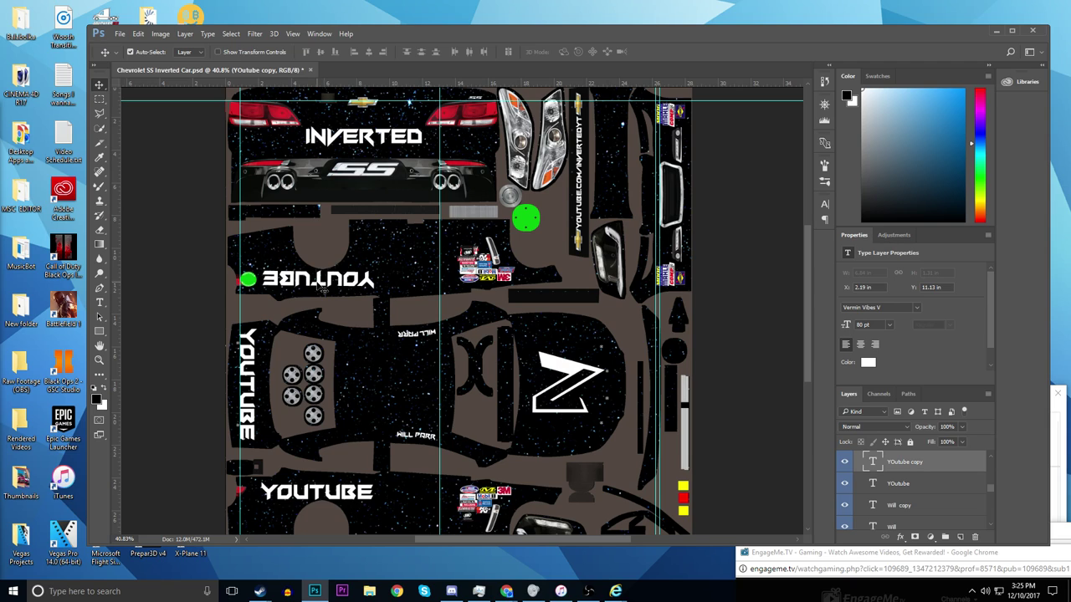
- Save the PSD, then export it as Targa replacing Chevrolet SS Inverted Car.tga
left_click(120, 33)
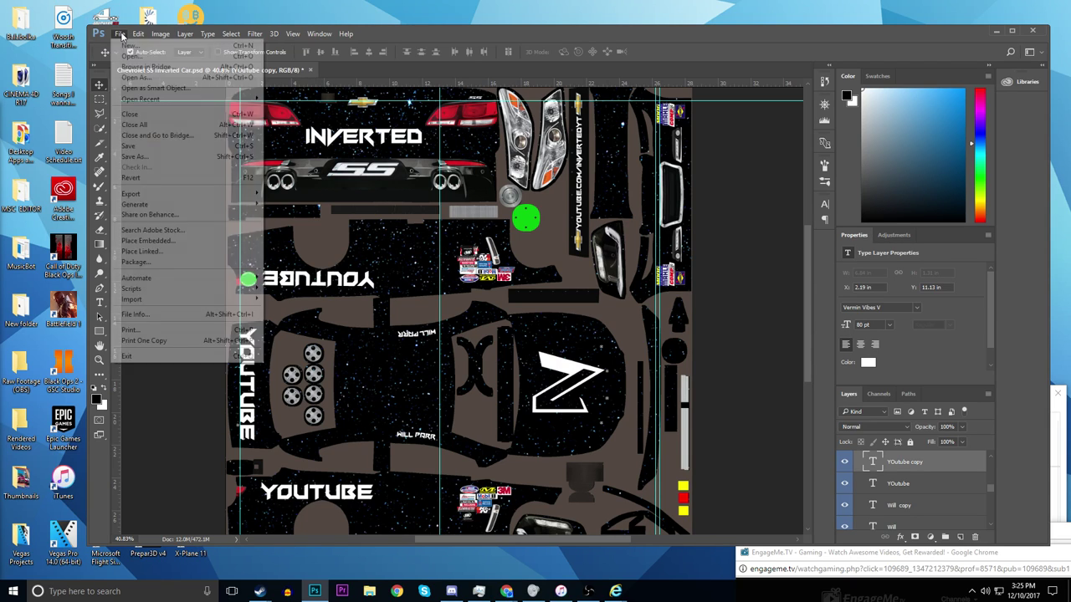
left_click(147, 147)
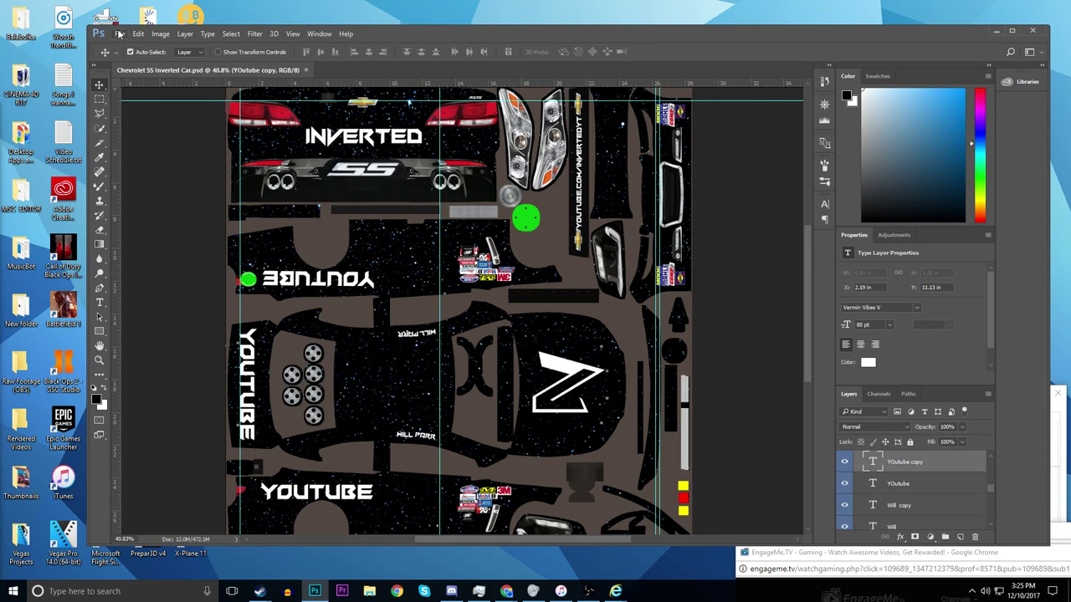
left_click(119, 33)
left_click(156, 161)
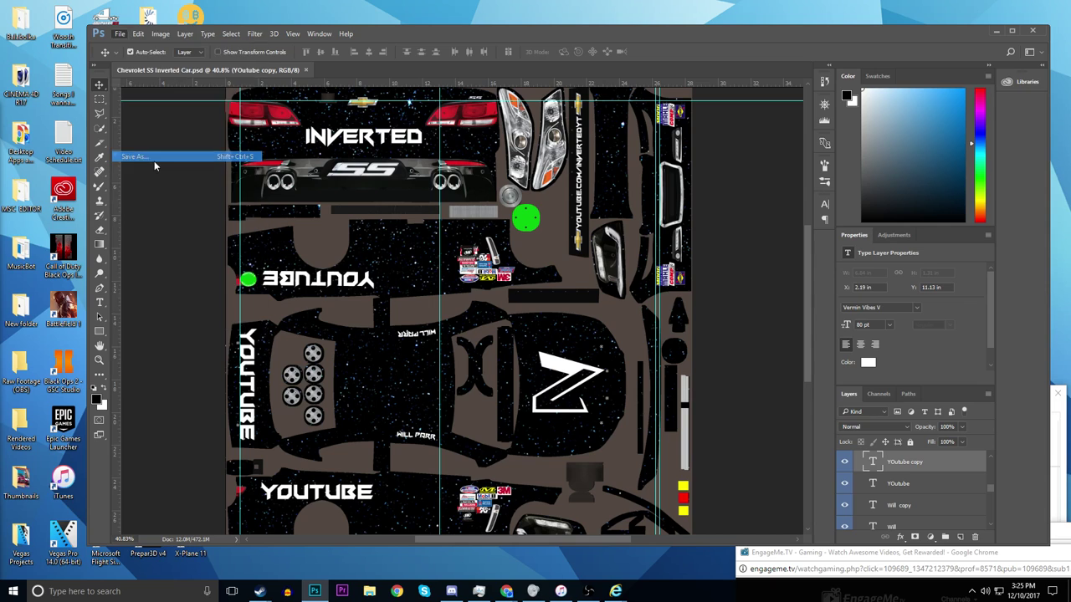
left_click(219, 282)
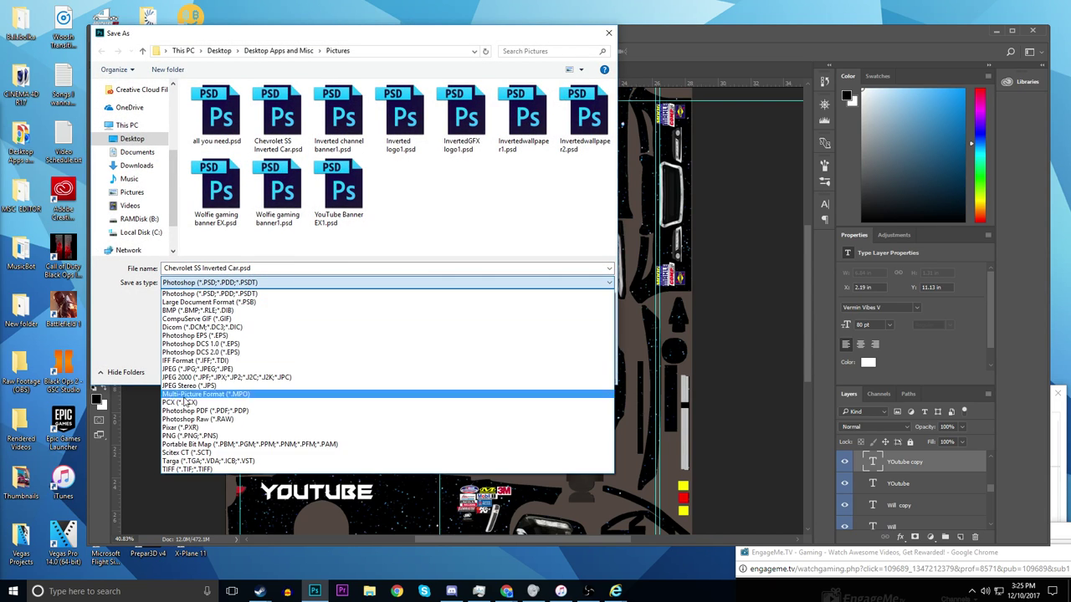
left_click(185, 464)
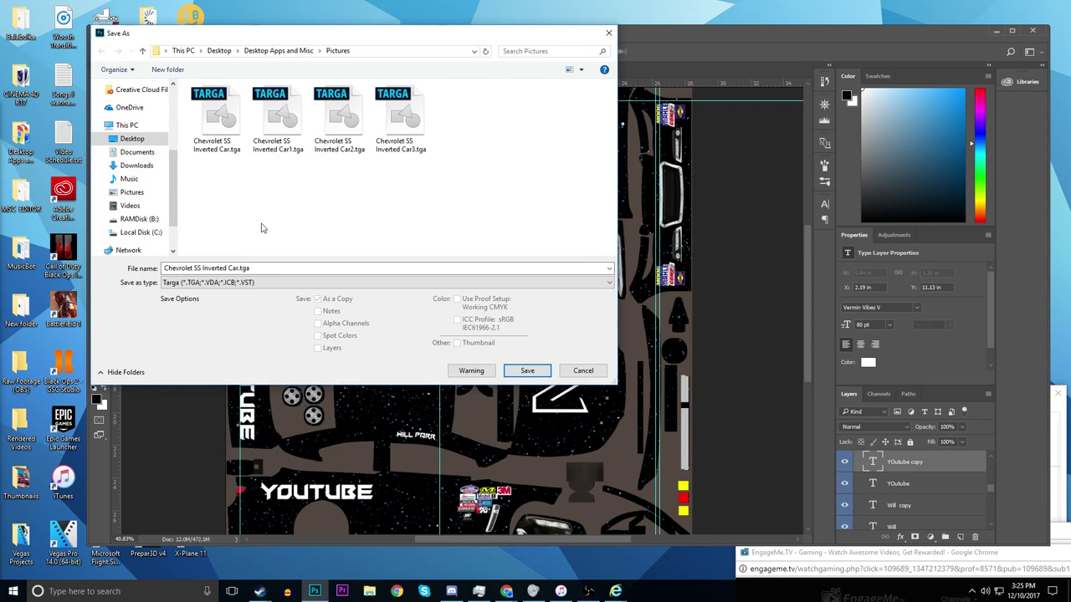
left_click(527, 370)
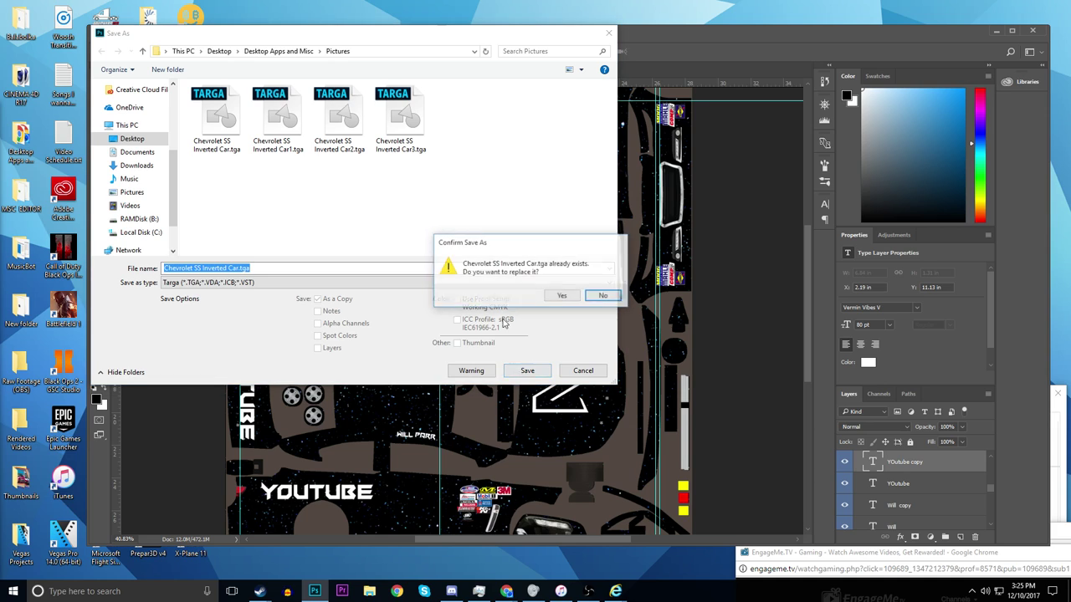
left_click(560, 297)
left_click(567, 197)
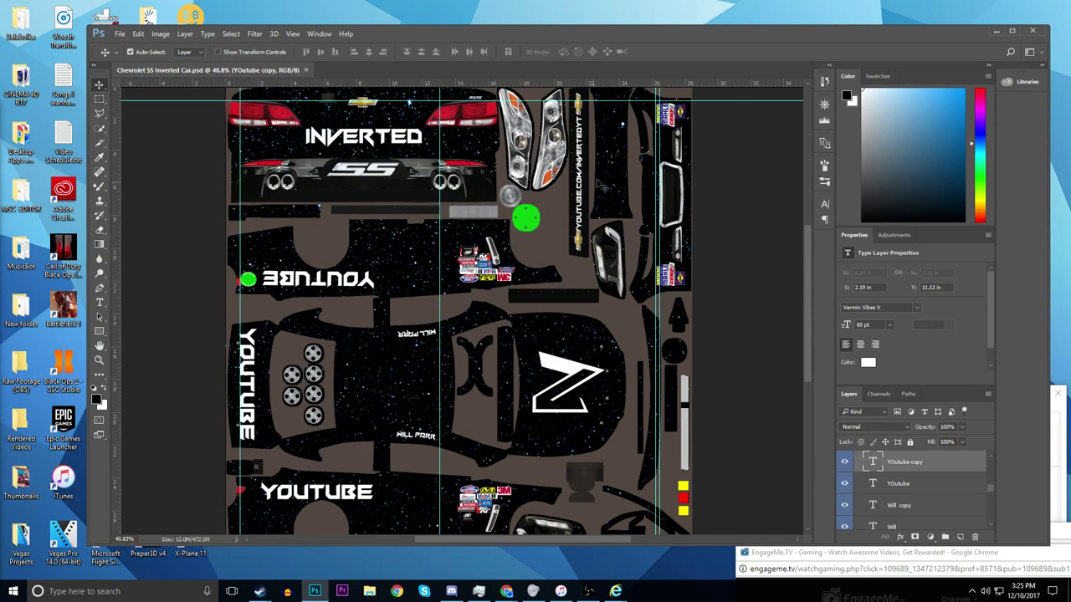
left_click(997, 32)
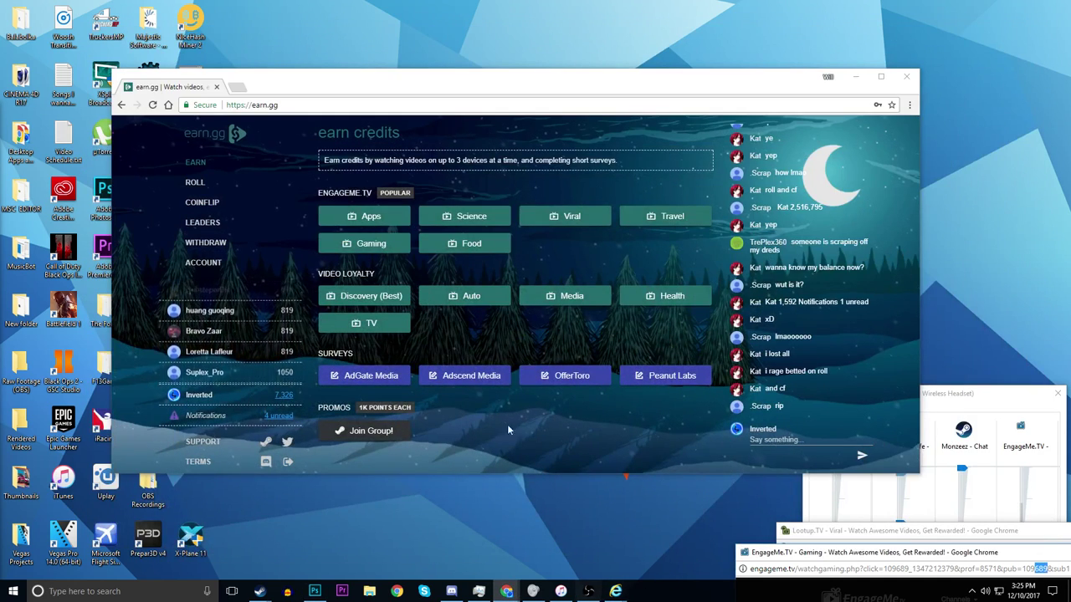
- Open the NASCAR Monster Energy Cup Chevrolet SS paint from My Paints
mouse_move(599, 572)
left_click(673, 536)
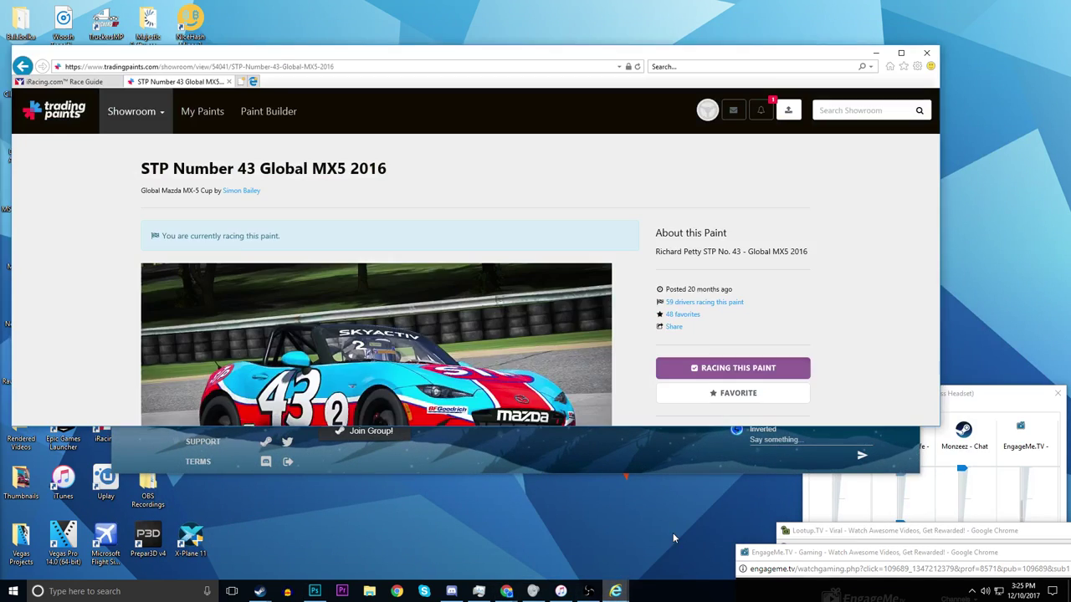
left_click(786, 110)
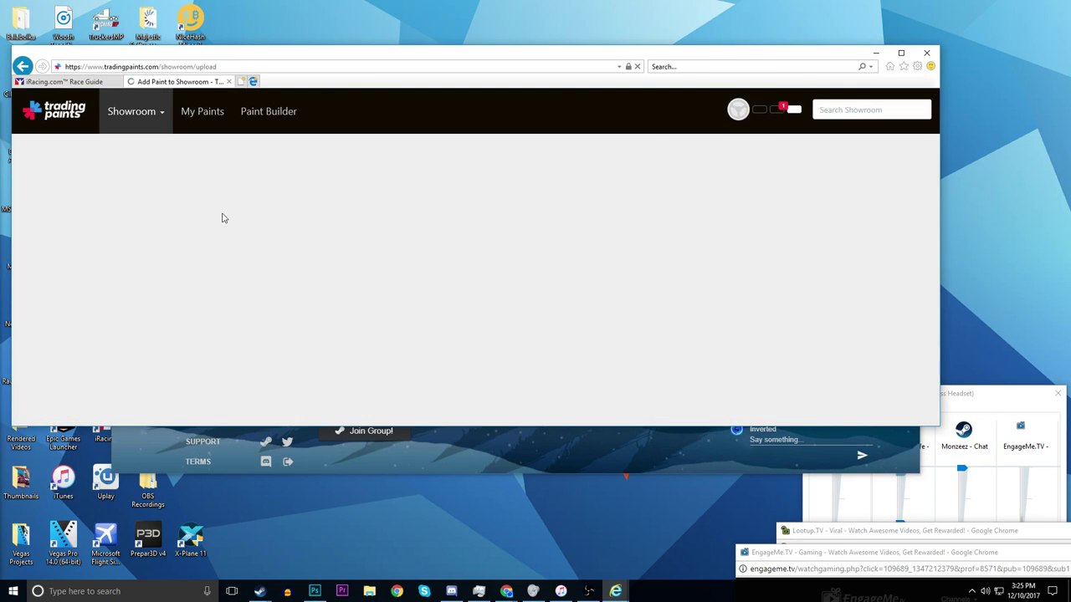
left_click(449, 336)
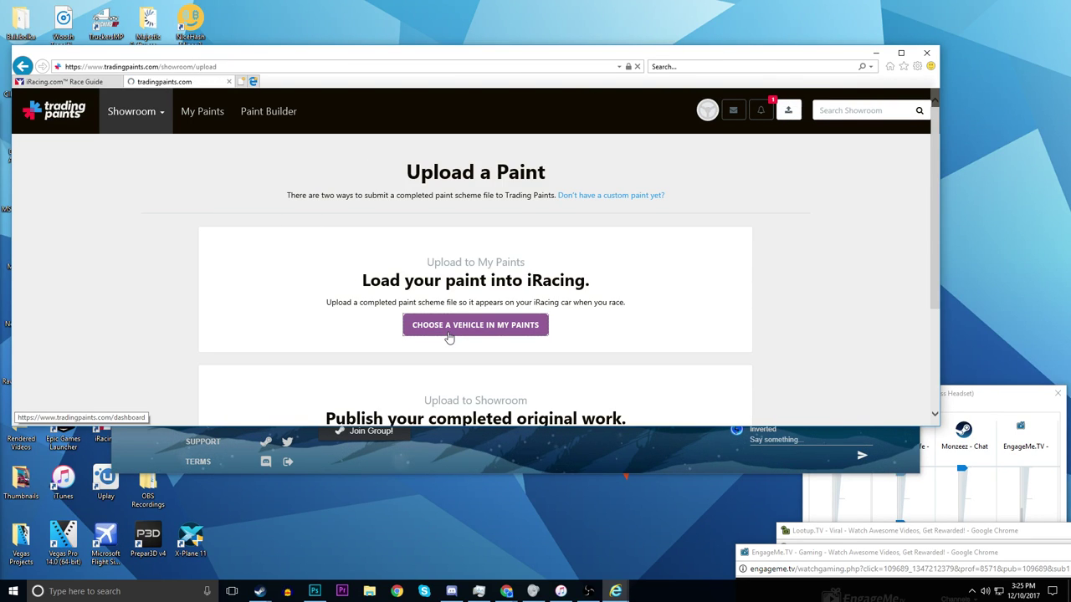
scroll(258, 275, "down", 10)
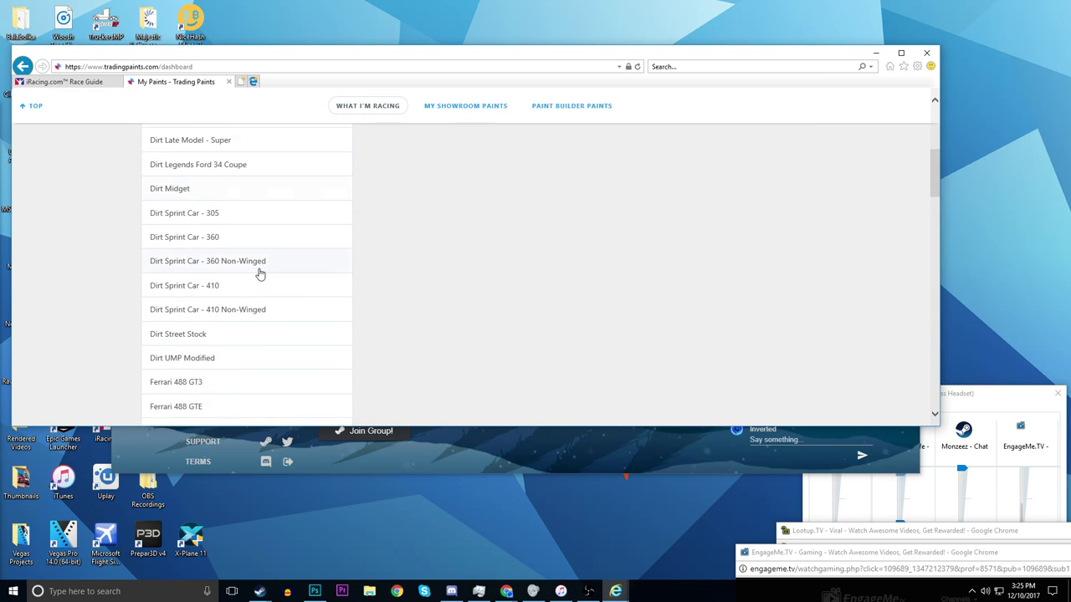
scroll(185, 296, "down", 4)
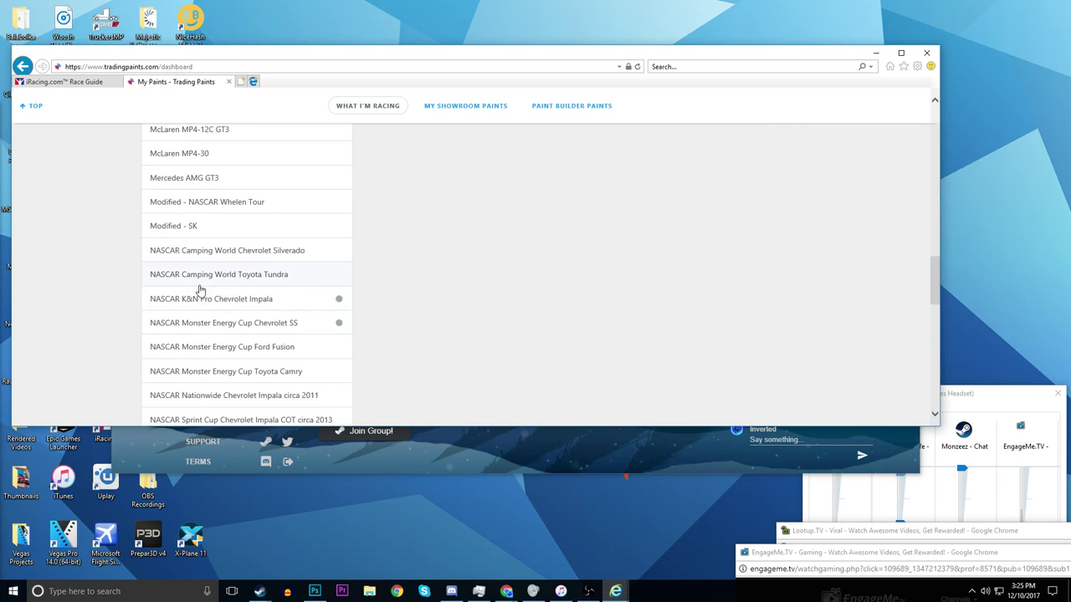
left_click(190, 279)
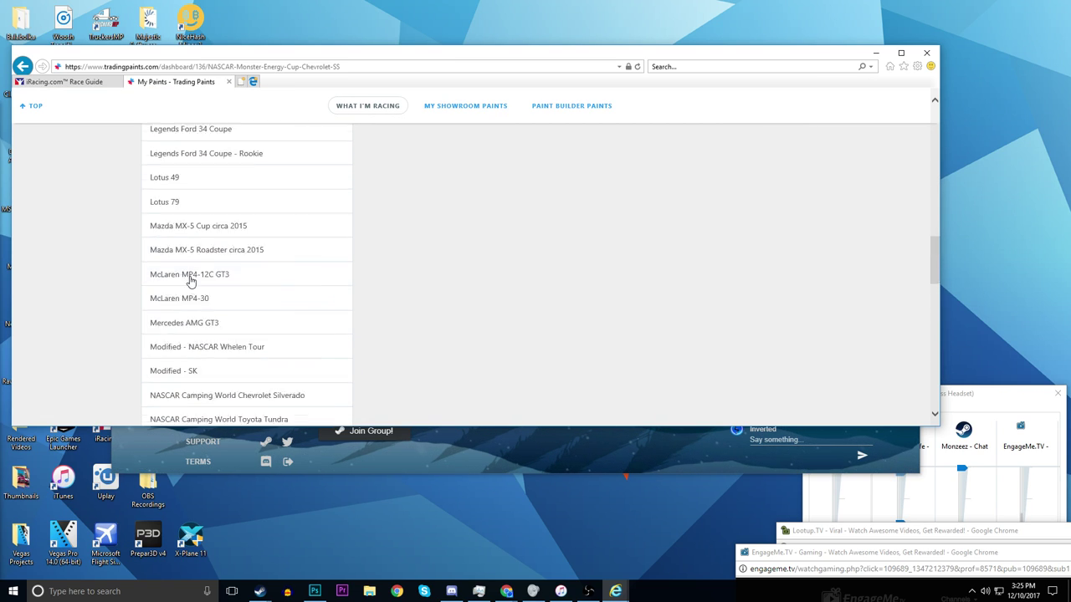
scroll(718, 186, "down", 6)
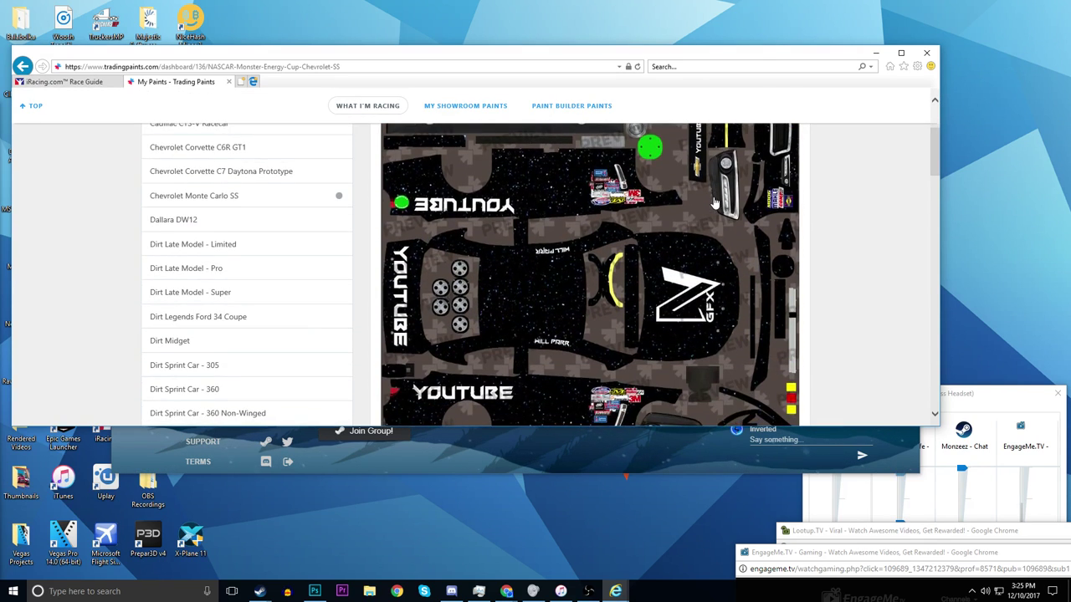
scroll(717, 211, "up", 5)
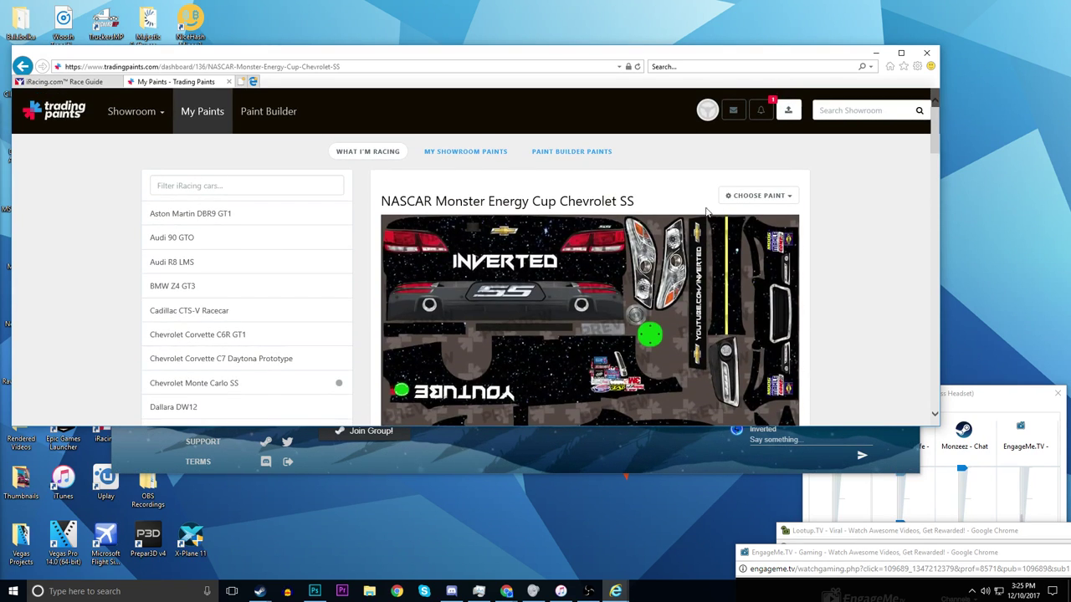
- Close the paint choices and go to the Upload a Paint page
left_click(748, 201)
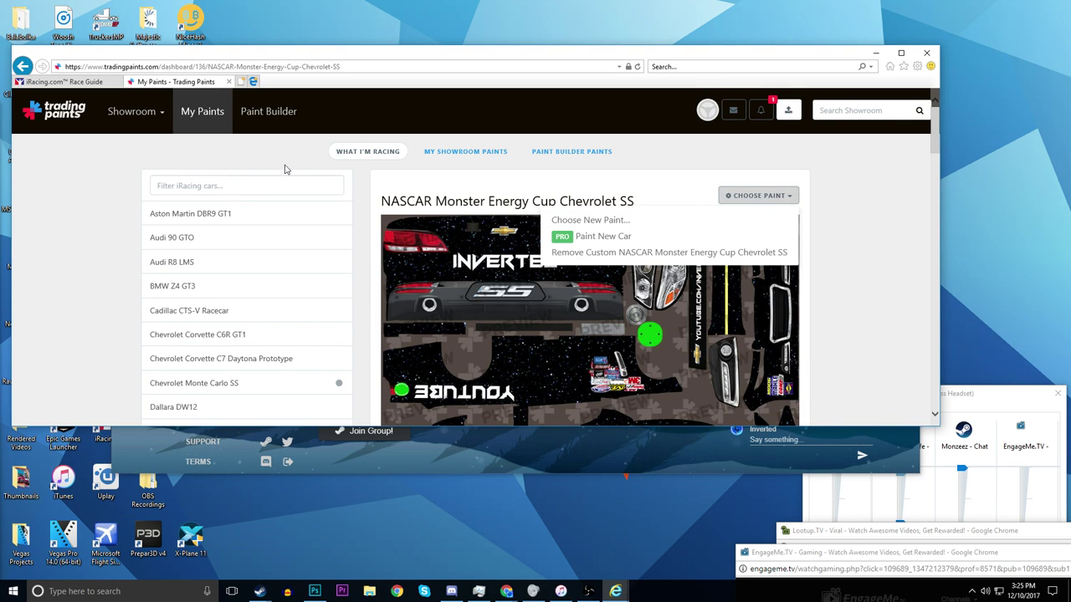
left_click(787, 110)
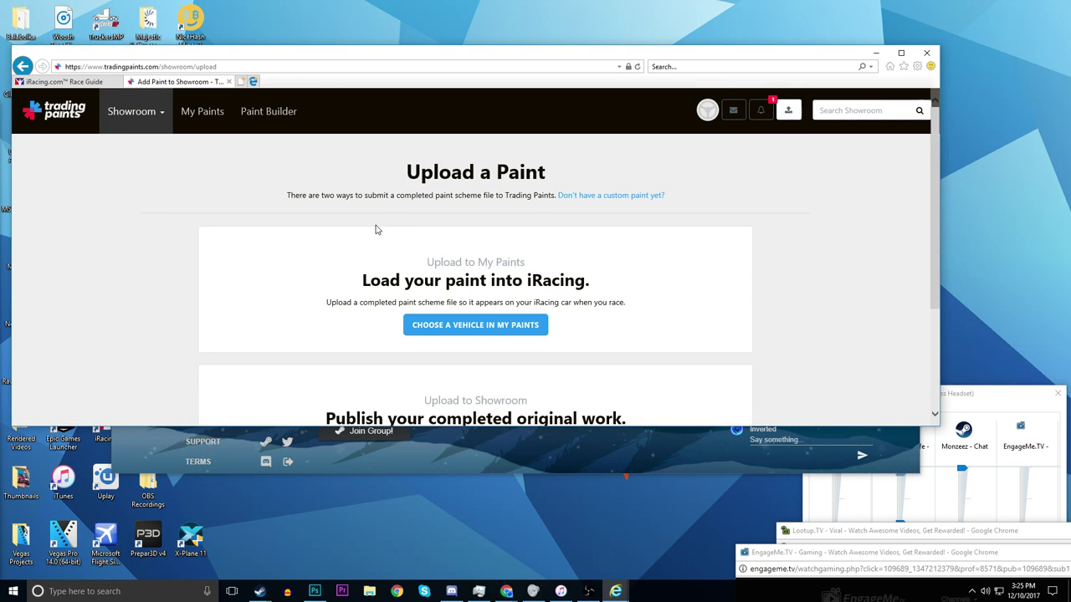
scroll(419, 267, "down", 3)
- Pick Chevrolet SS Inverted Car.tga from Desktop Apps and Misc > Pictures as the paint file to share
left_click(434, 324)
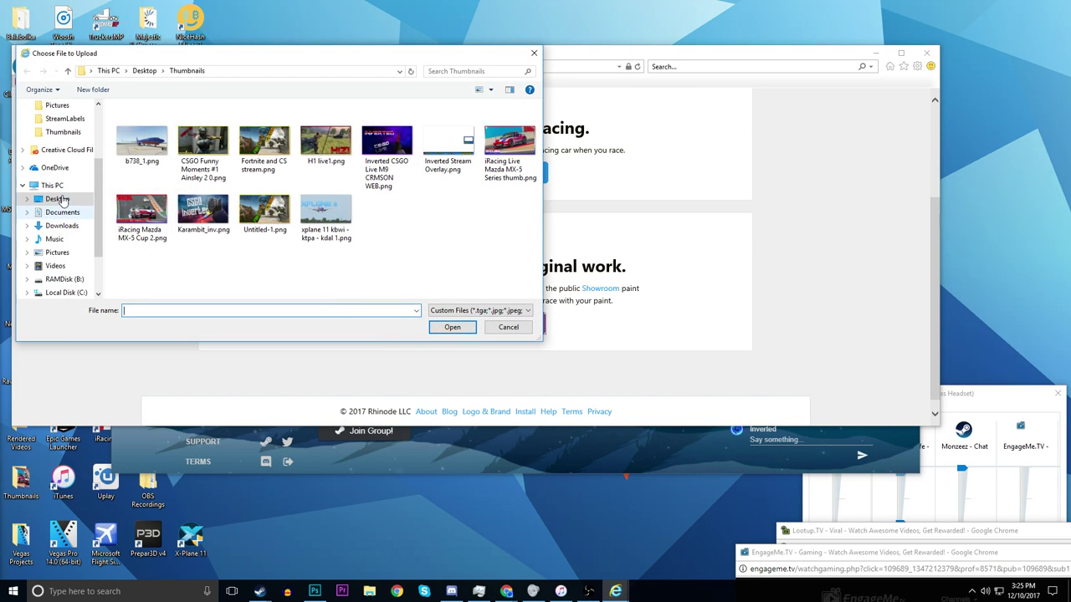
scroll(98, 228, "up", 1)
scroll(70, 166, "up", 1)
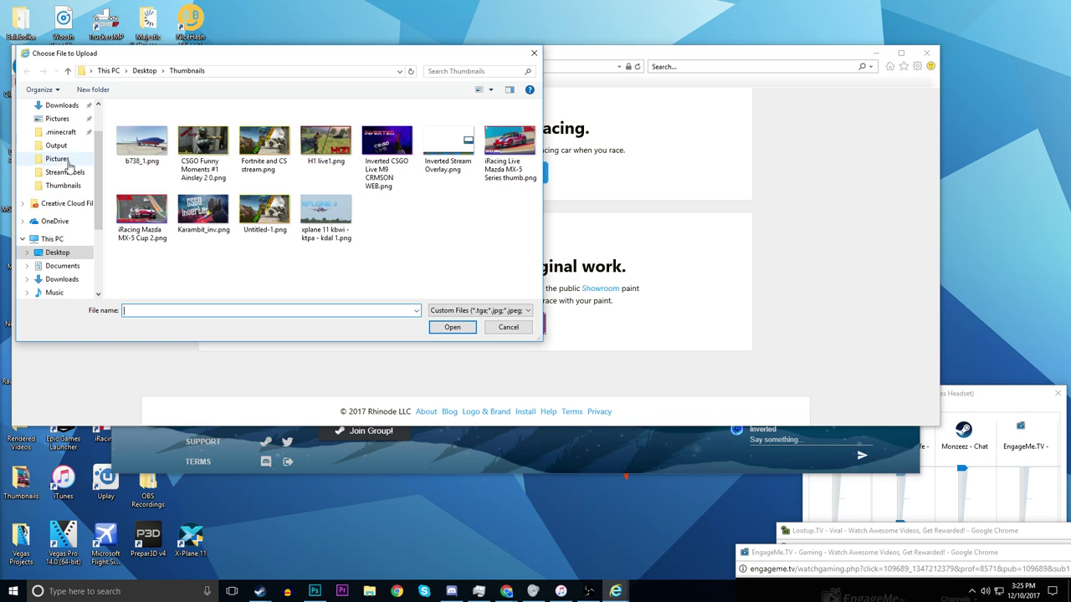
scroll(63, 170, "up", 1)
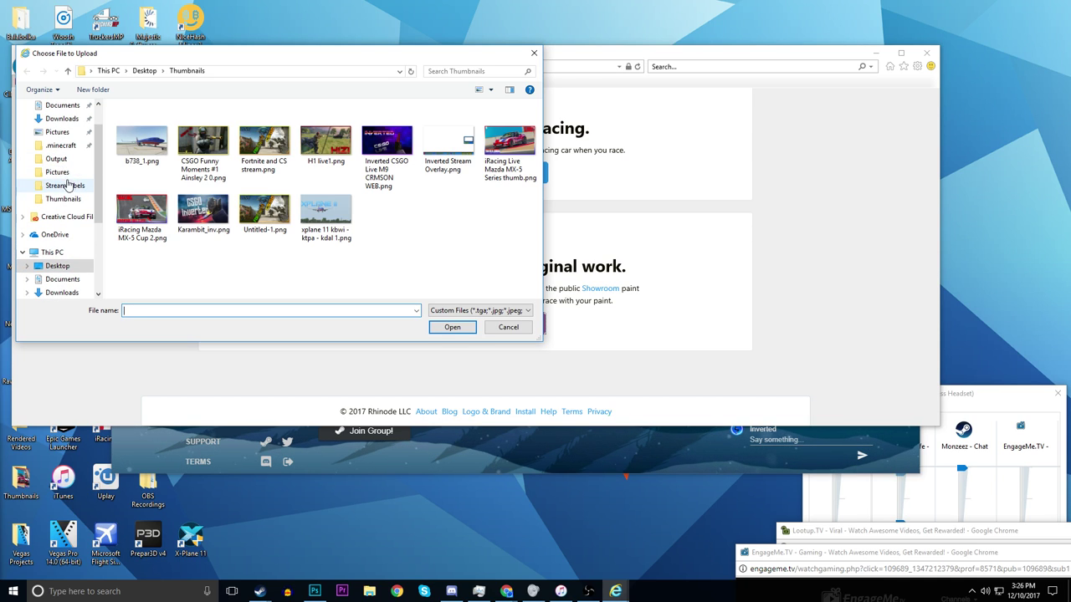
left_click(62, 172)
scroll(320, 188, "down", 3)
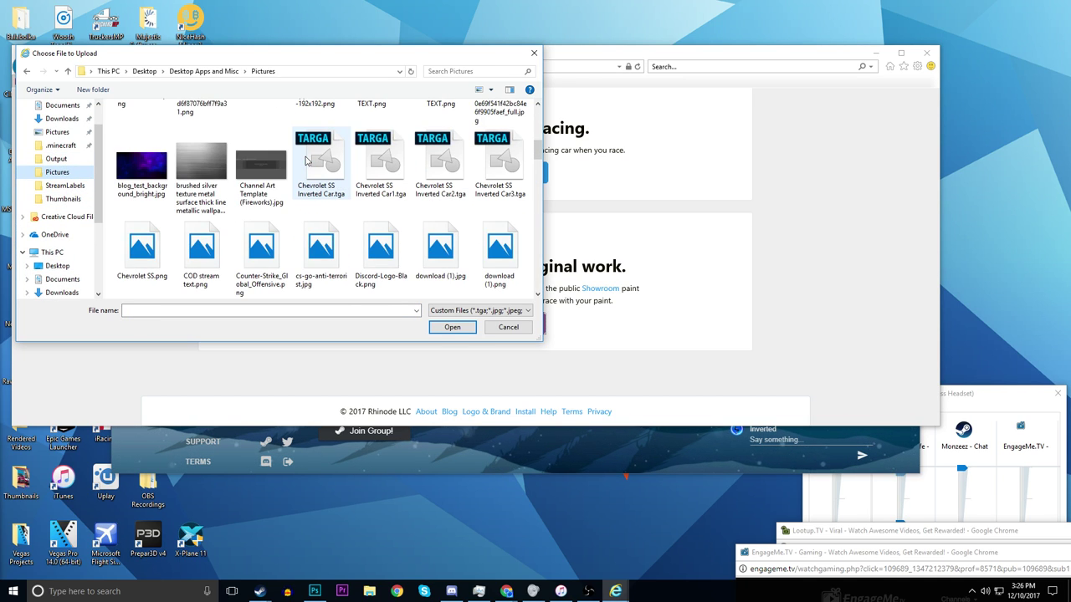
left_click(320, 188)
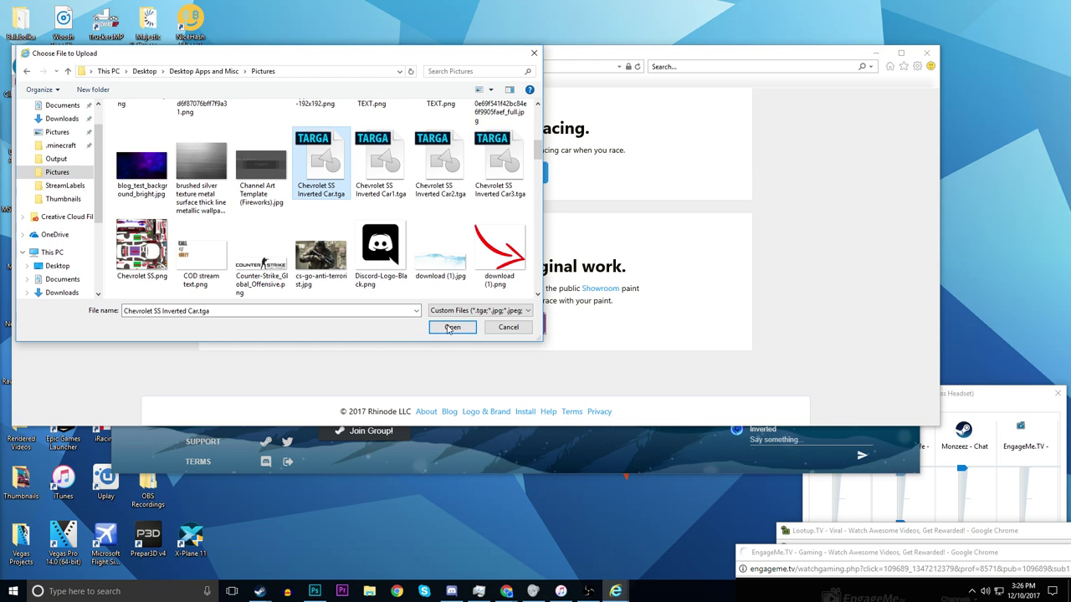
left_click(451, 327)
- Choose NASCAR Monster Energy Cup Chevrolet SS from the vehicle list for the uploaded Chevrolet SS Inverted Car.tga
scroll(470, 372, "down", 1)
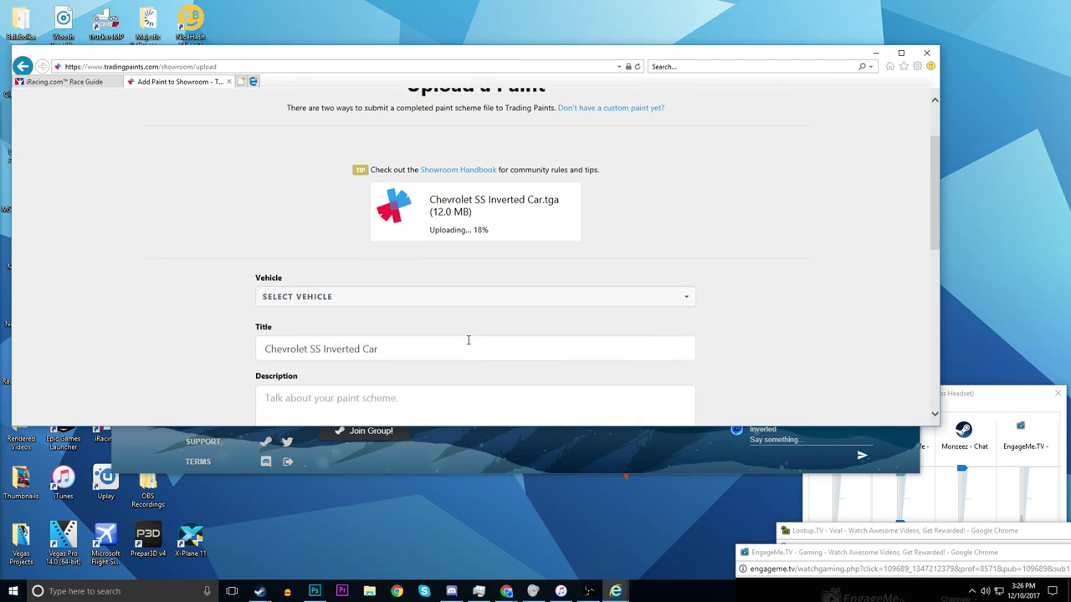
left_click(425, 283)
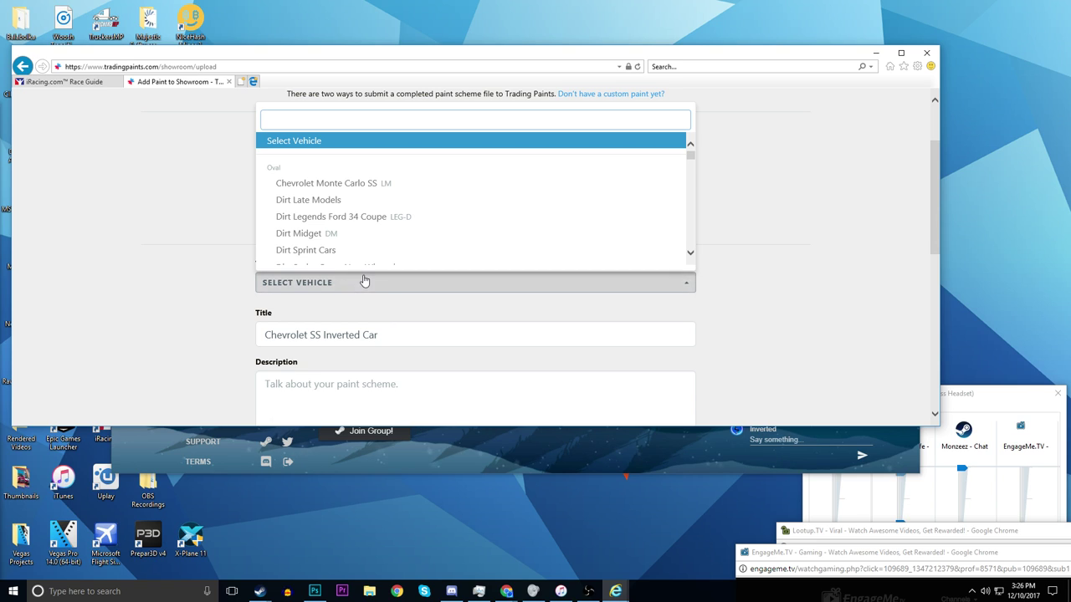
scroll(356, 260, "down", 10)
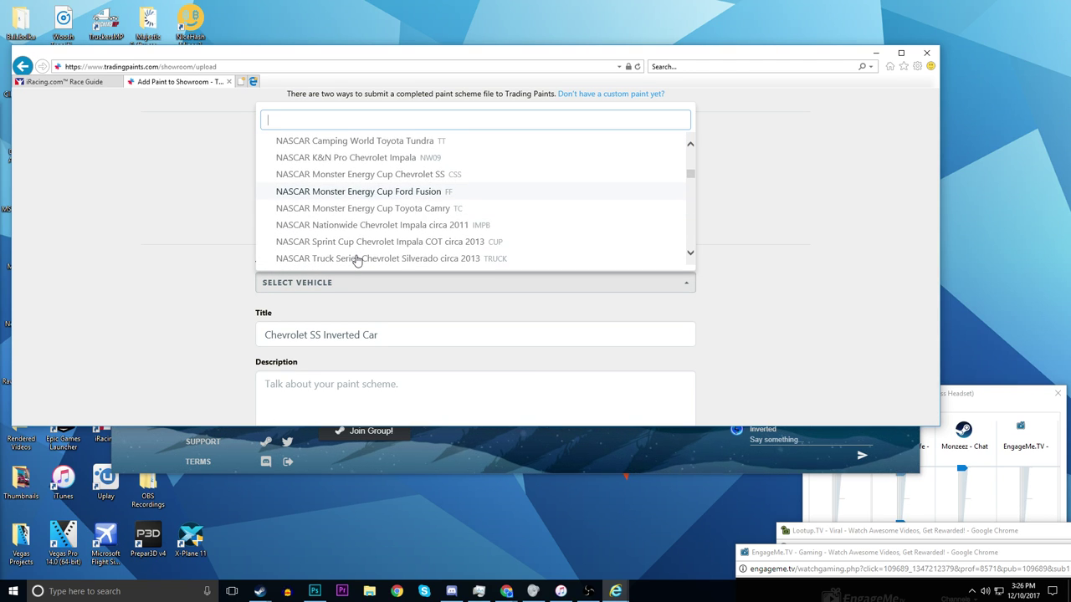
scroll(355, 261, "down", 5)
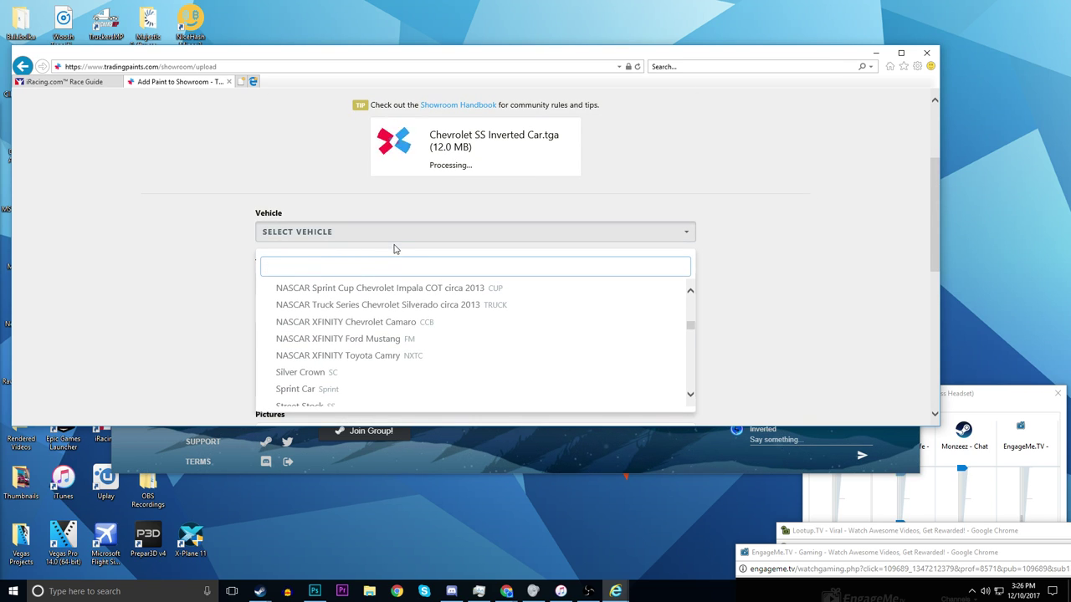
scroll(578, 304, "down", 3)
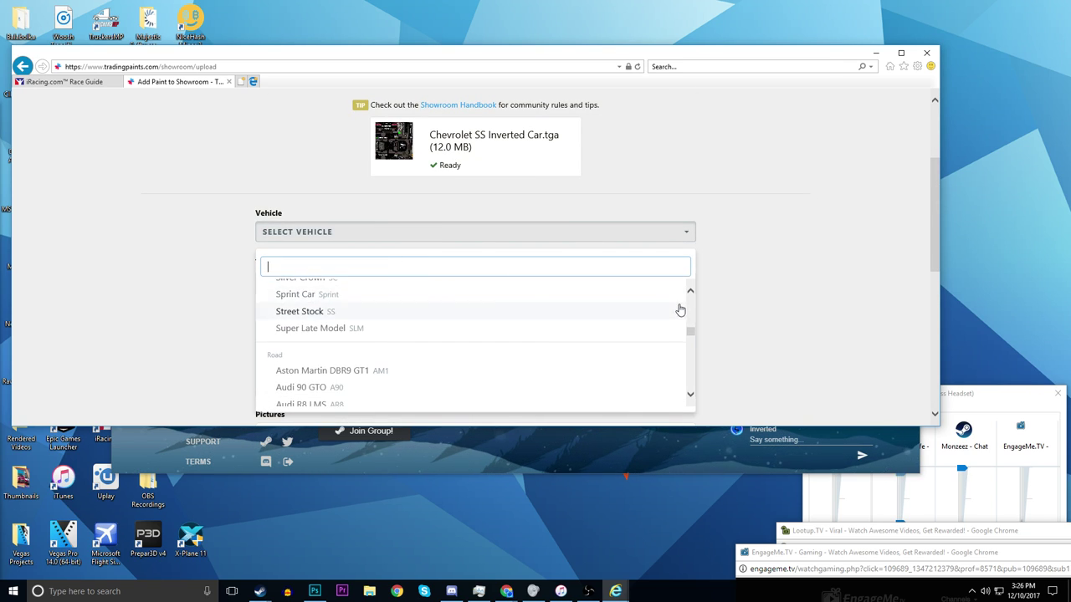
mouse_move(691, 333)
left_mouse_down()
mouse_move(689, 300)
mouse_move(682, 324)
left_mouse_up()
left_click(454, 369)
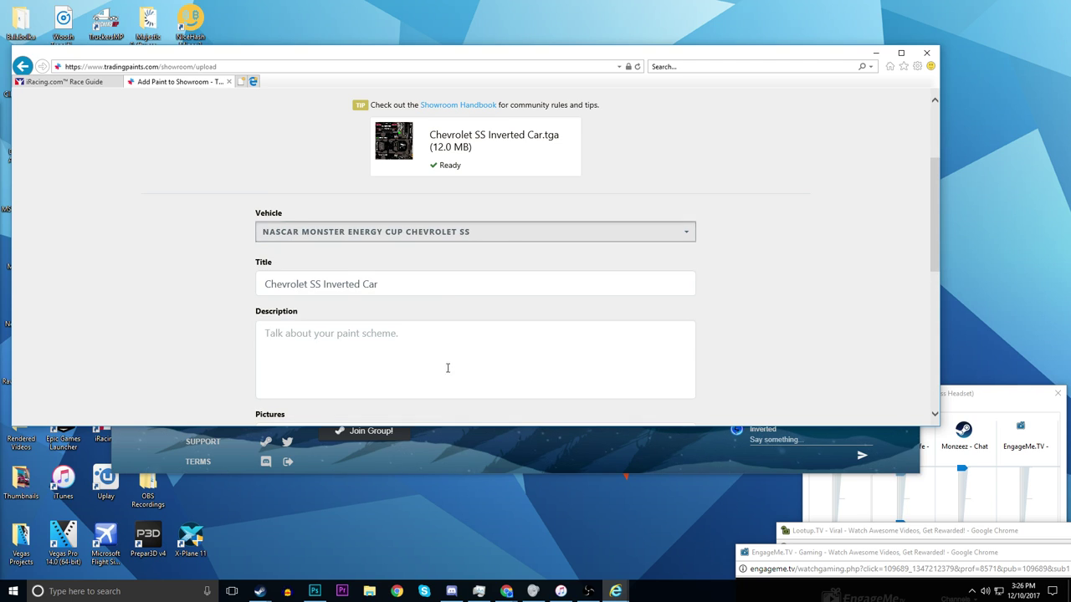
- Overwrite the title with random throwaway letters and enter the description 'DONT RACE THIS!'
left_click_drag(452, 285, 118, 283)
type("s")
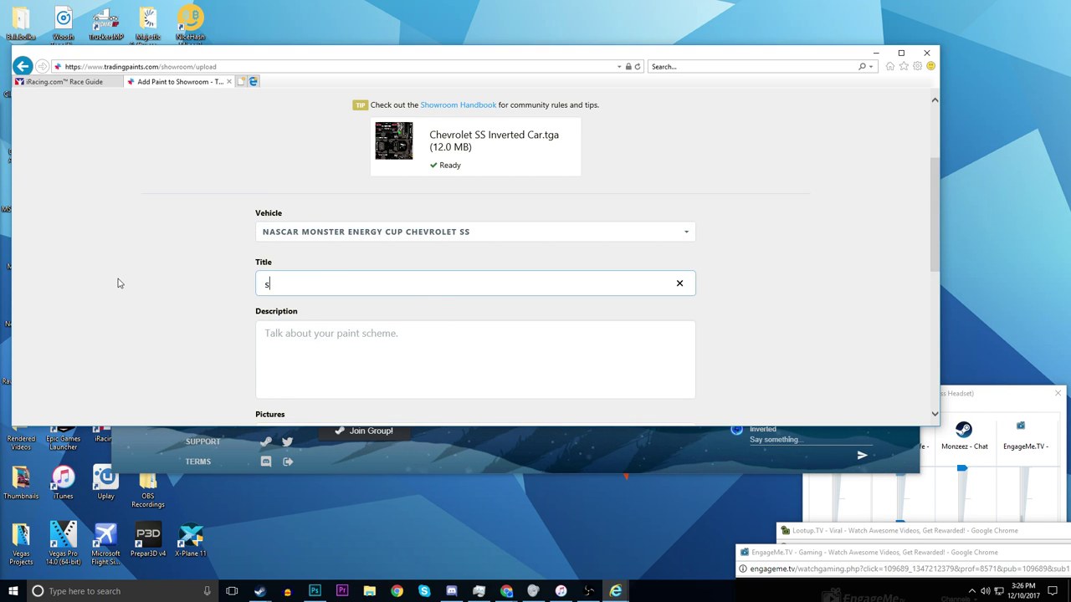
type("ihnduyfiagdsaiufhsdaioughdiougfhaioguhdiosuaghdoiughadisoug")
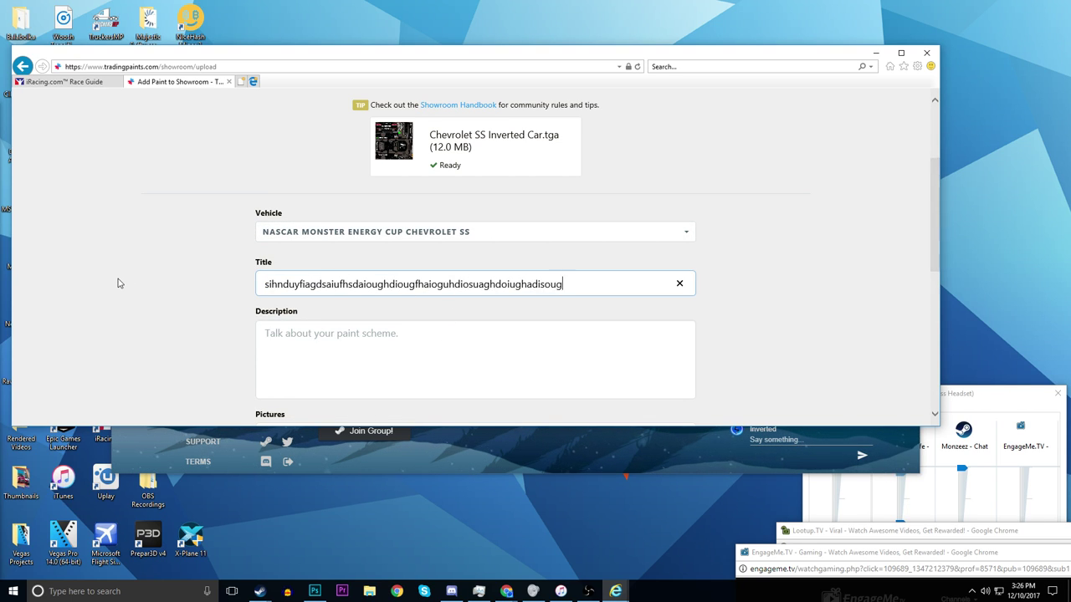
type("hdioughaosidughodugousdahjf0uojopidjmASOKSMAOISDA")
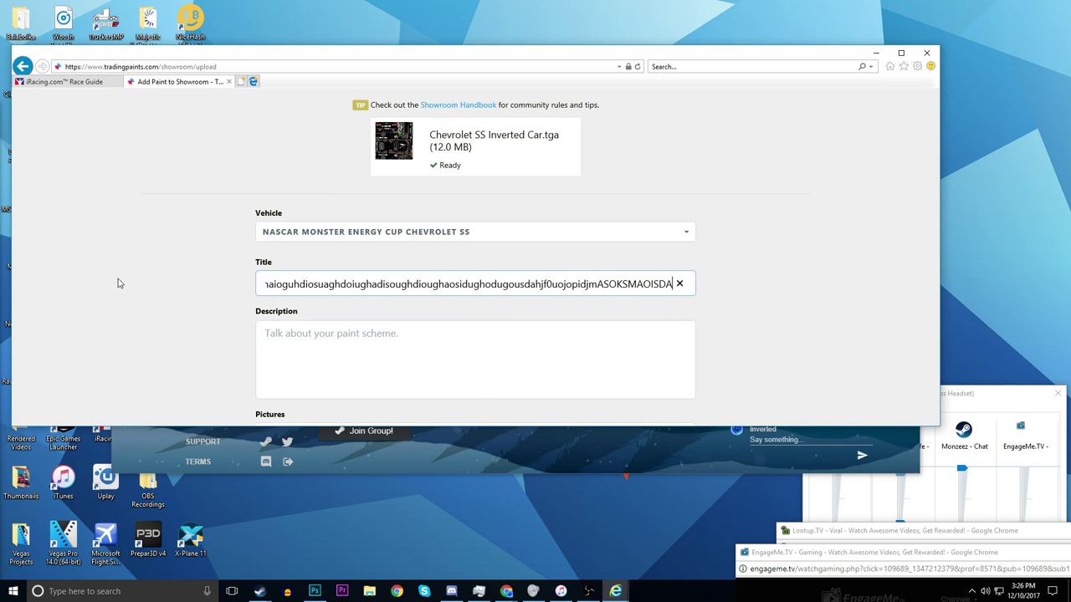
type("MFODSKMVOImoiamoimdsujfmdojsnfodKMfodm")
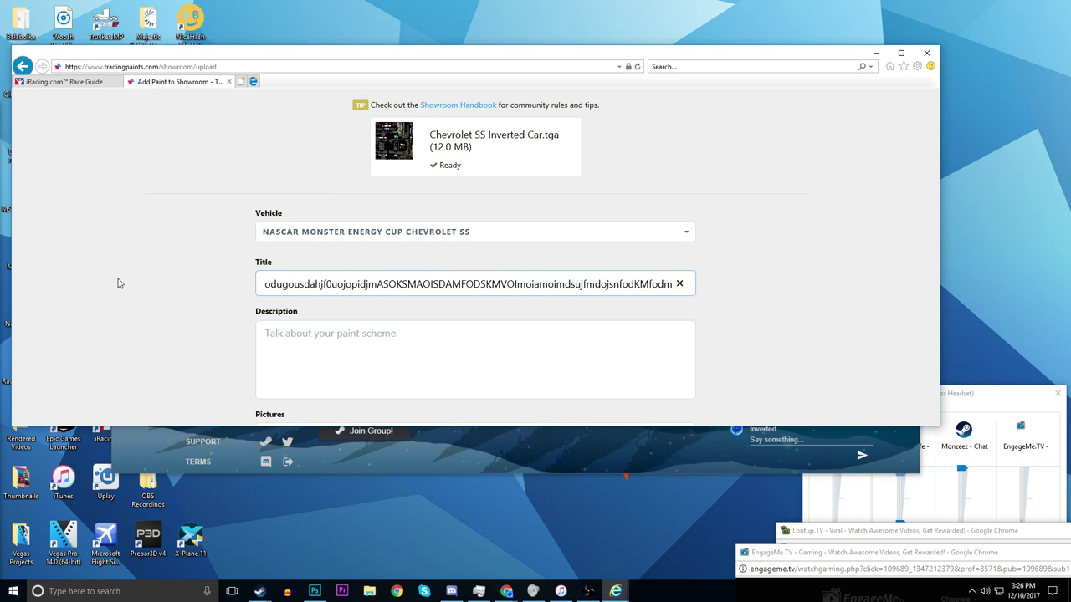
type("923r93849028i6t90rkjtpodjmfgi49itr2390tje0w")
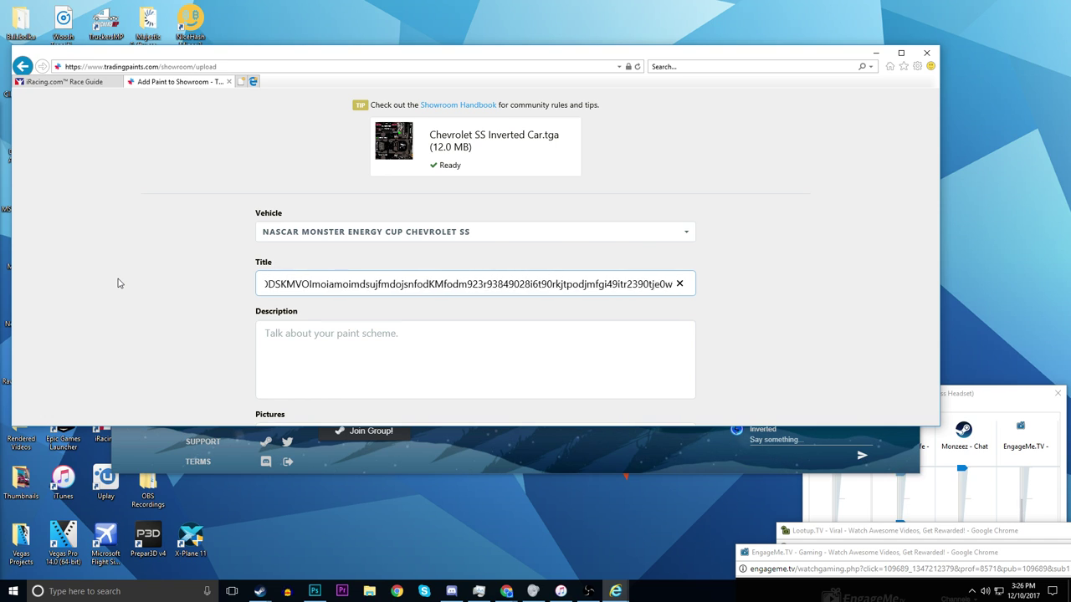
type("ijmg09iw-0kgzcxojf09djc08qjr128jrh0i31j08r9jws0ifke-wfi-dkc0-9ods")
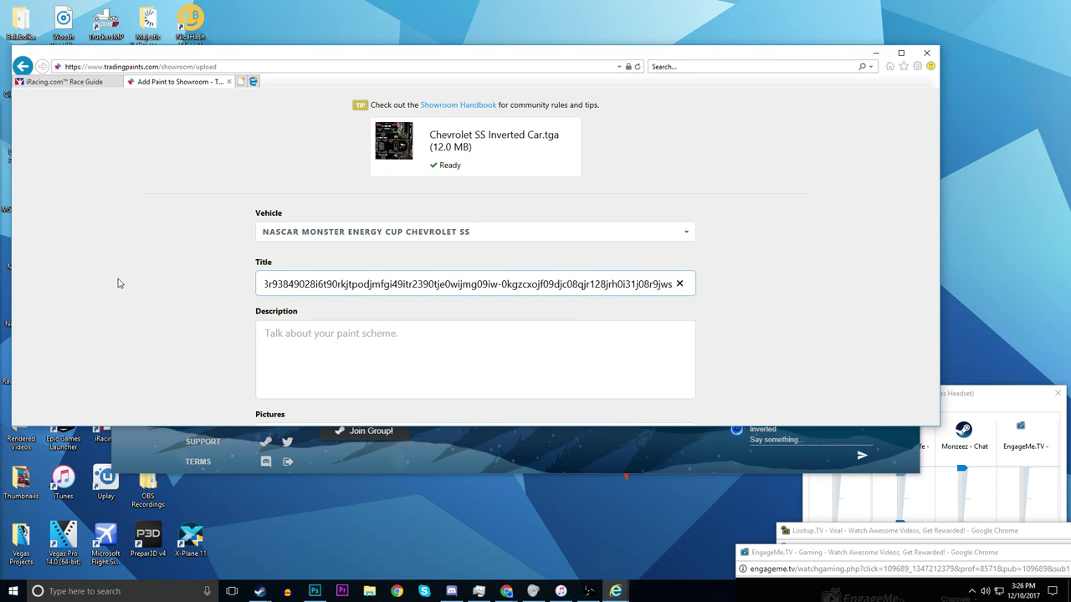
left_click(363, 347)
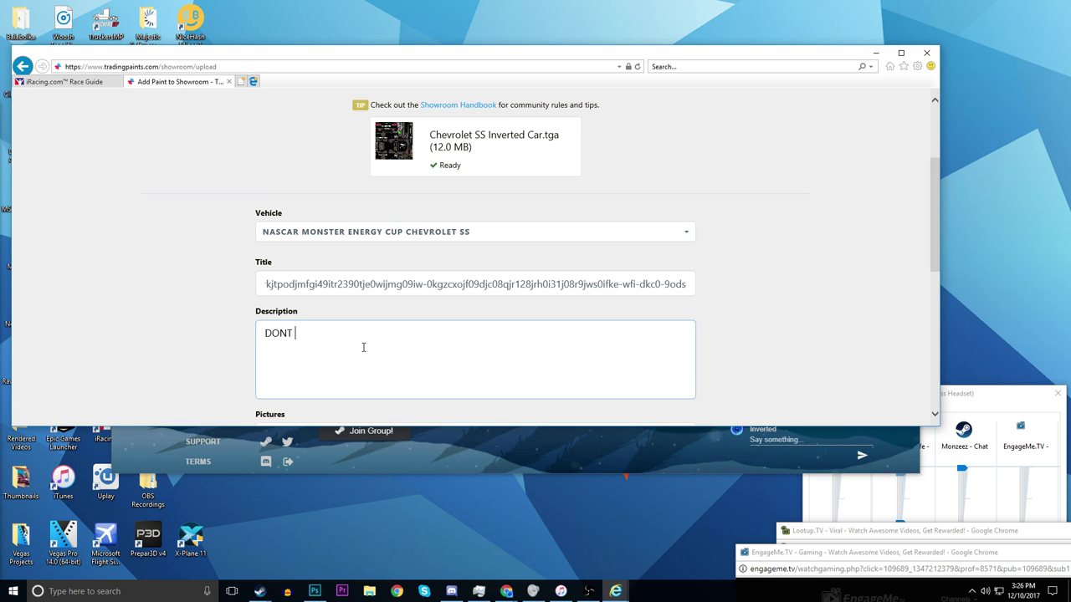
type("DONT RACE THIS!")
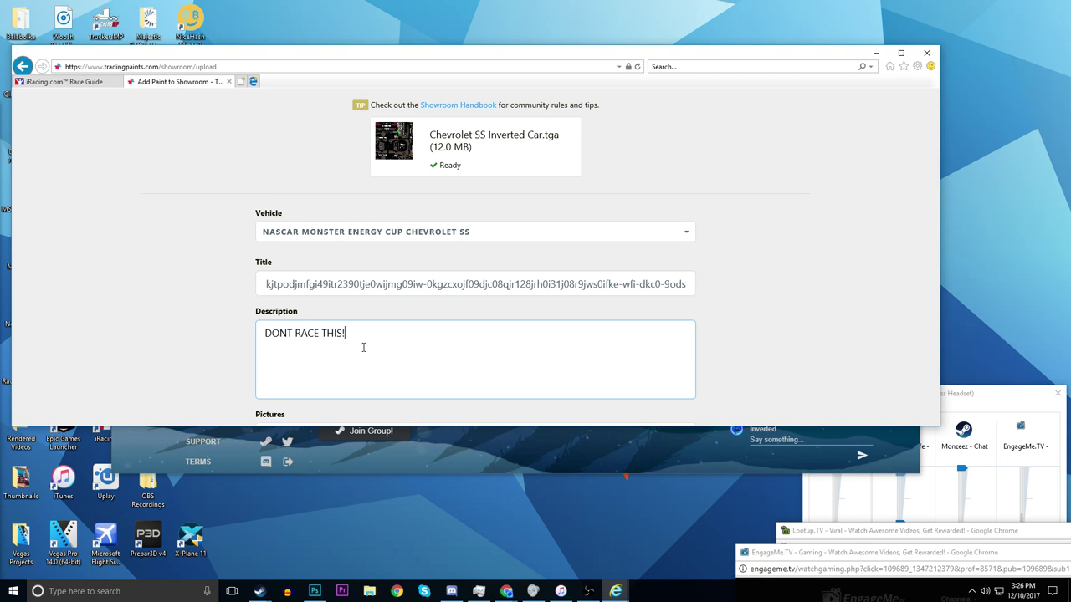
- Switch over to File Explorer from the taskbar
scroll(293, 360, "down", 4)
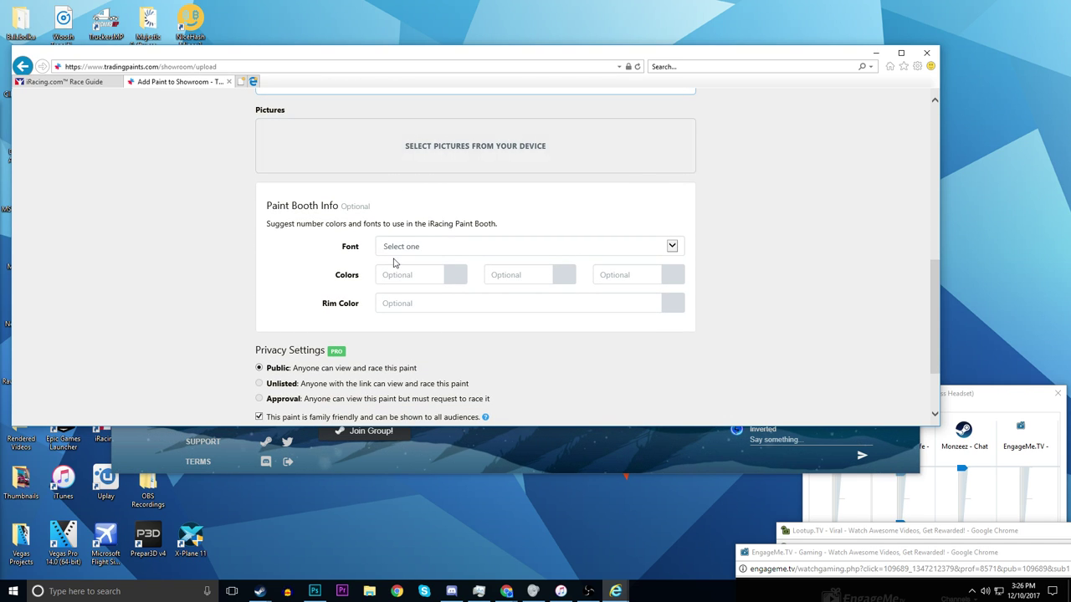
scroll(468, 376, "up", 1)
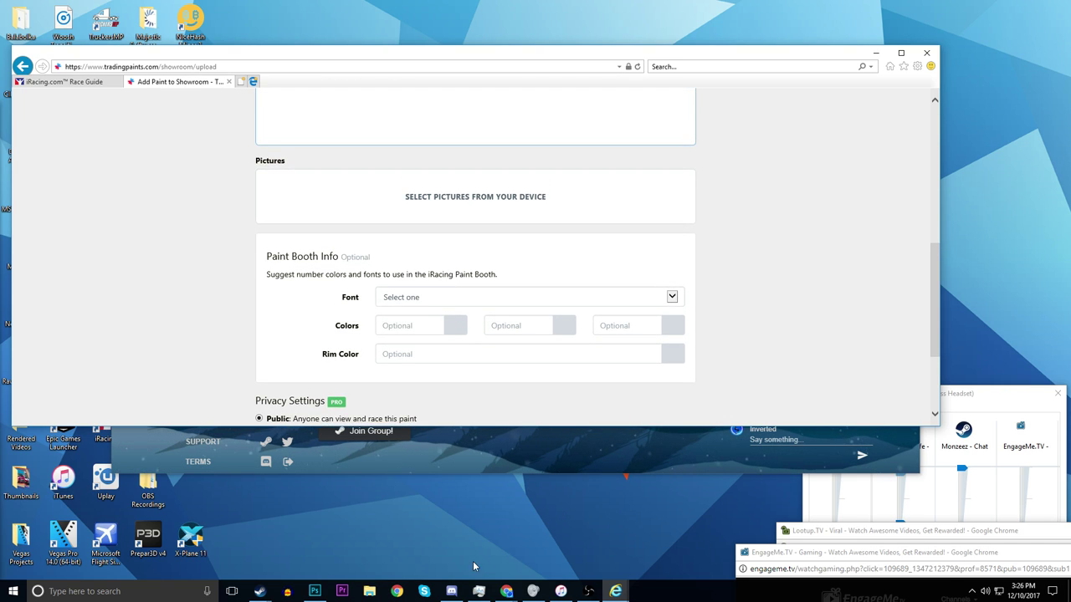
left_click(369, 591)
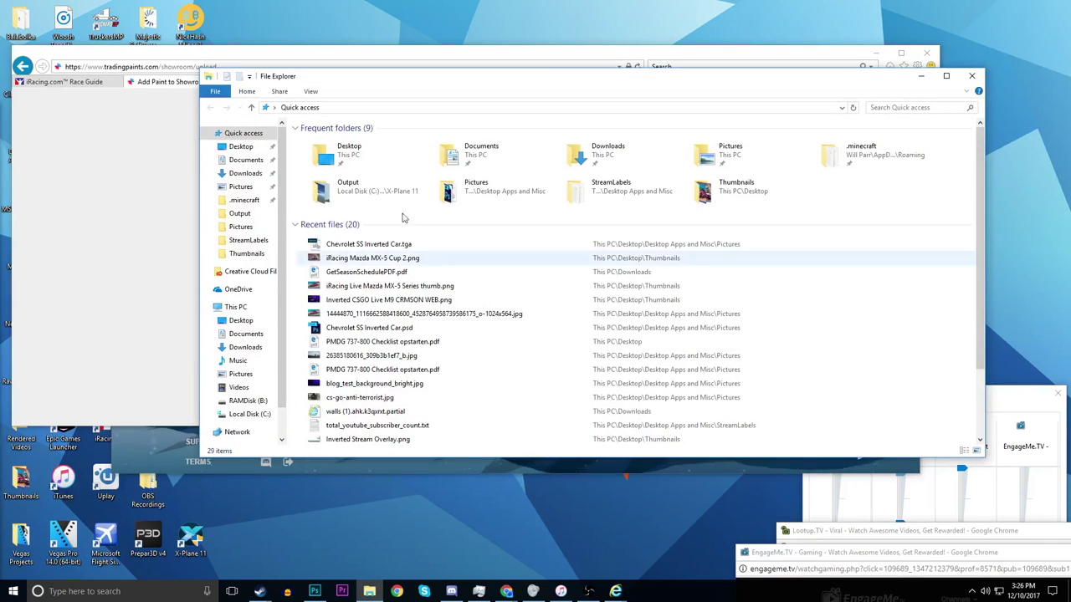
- Go to the Pictures folder in Desktop Apps and Misc via Quick access
left_click(240, 227)
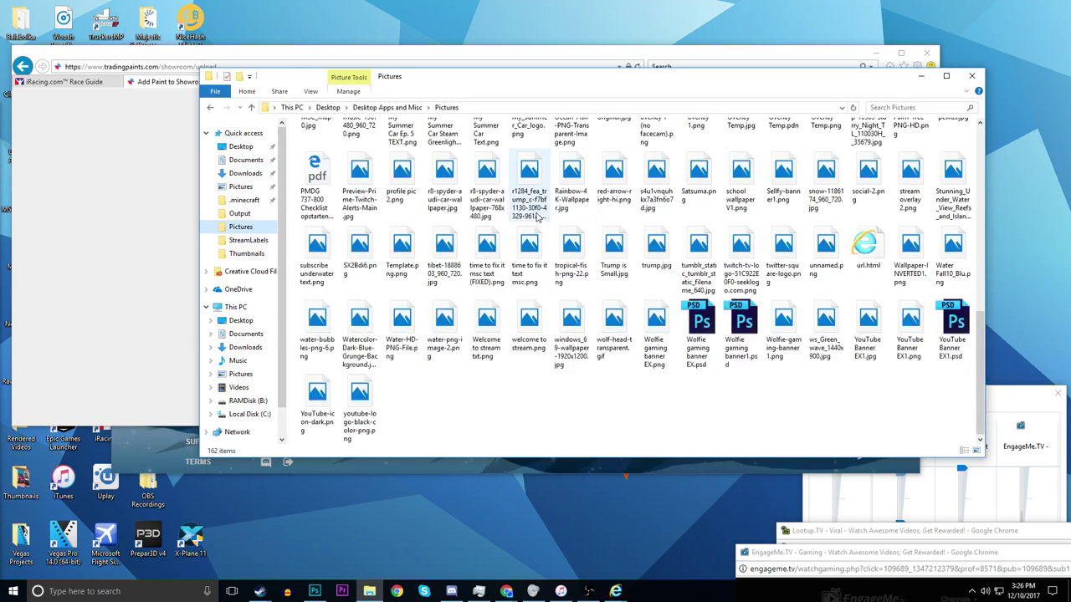